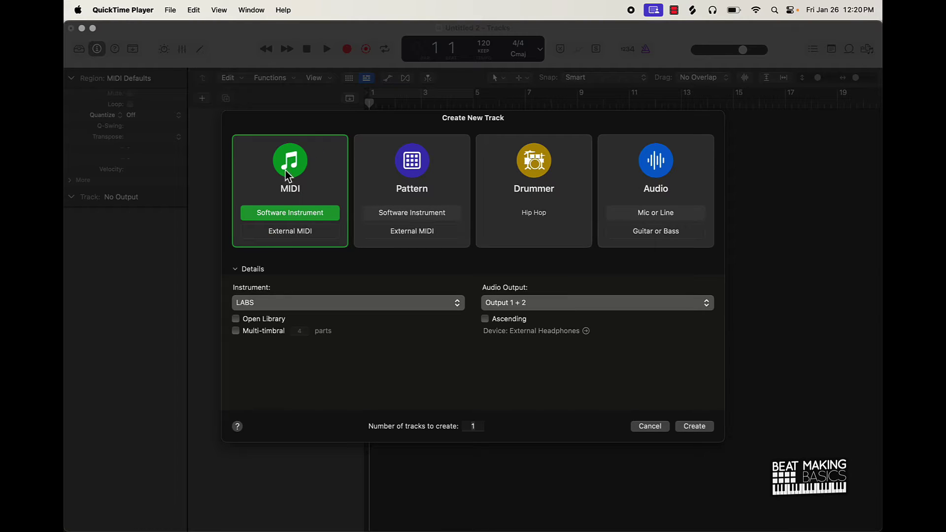
# - Create a MIDI software instrument track that uses Spitfire Audio's LABS instrument
pyautogui.click(263, 303)
pyautogui.moveTo(275, 499)
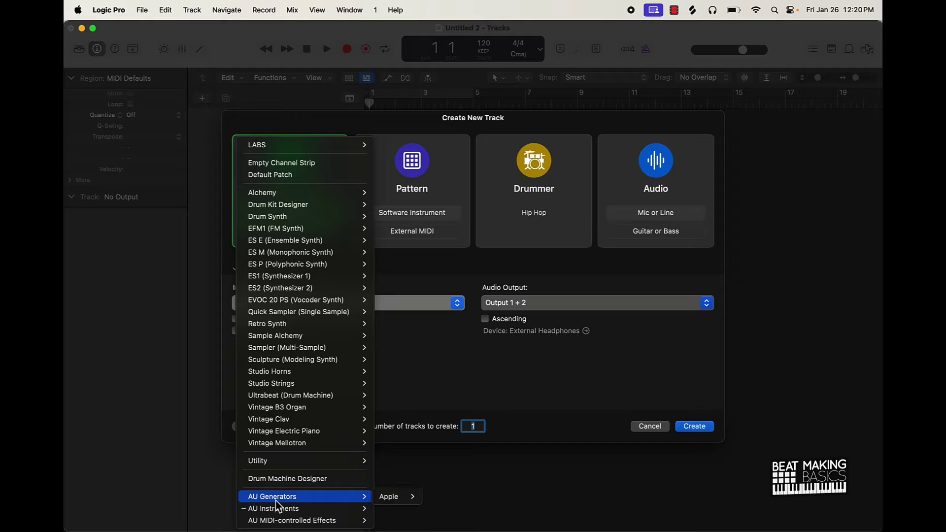
pyautogui.moveTo(284, 462)
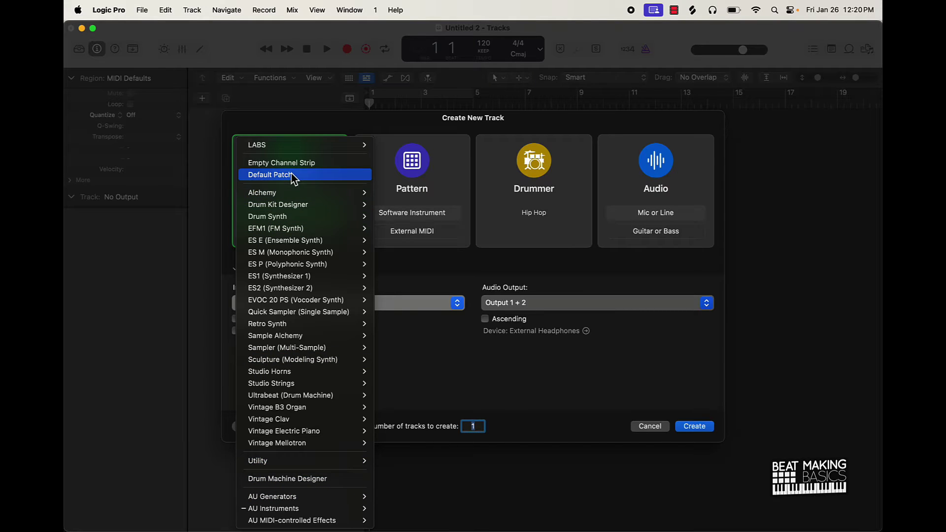
pyautogui.moveTo(329, 508)
pyautogui.moveTo(433, 499)
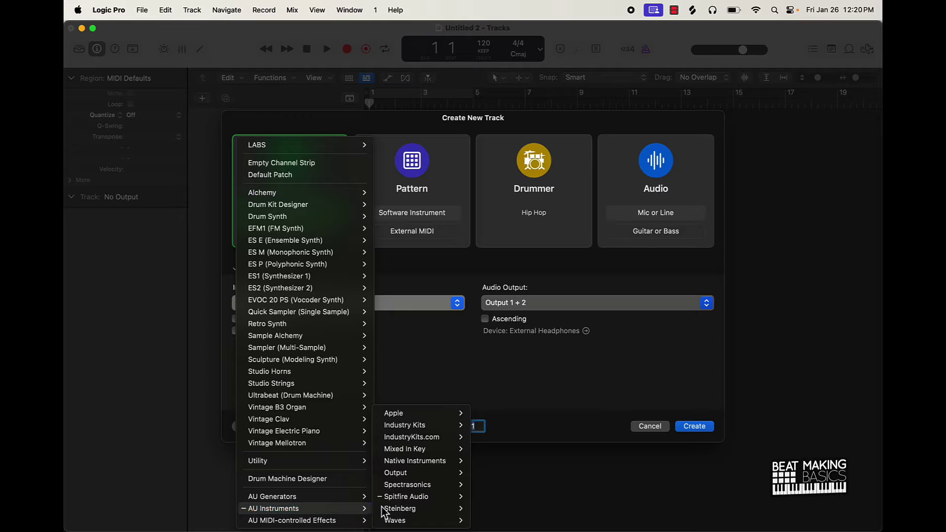
pyautogui.moveTo(494, 498)
pyautogui.click(537, 498)
pyautogui.click(694, 426)
# - Load the Capstan Upright preset from the Piano category in LABS, test its sound, and close the plug-in window
pyautogui.moveTo(486, 158); pyautogui.dragTo(363, 119)
pyautogui.click(357, 202)
pyautogui.scroll(-5, 268, 382)
pyautogui.click(269, 376)
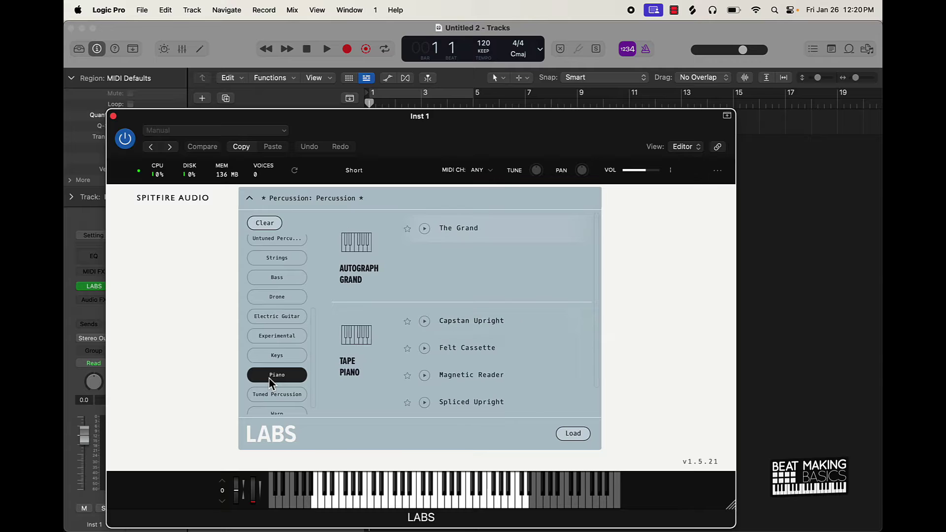
pyautogui.click(475, 322)
pyautogui.click(406, 496)
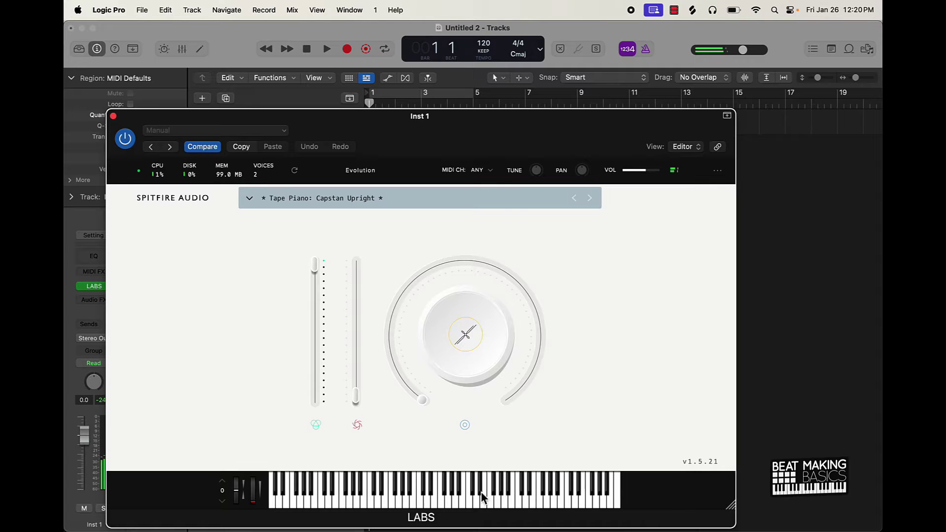
pyautogui.click(113, 117)
# - Turn on the cycle area and extend its end to bar 9
pyautogui.click(447, 97)
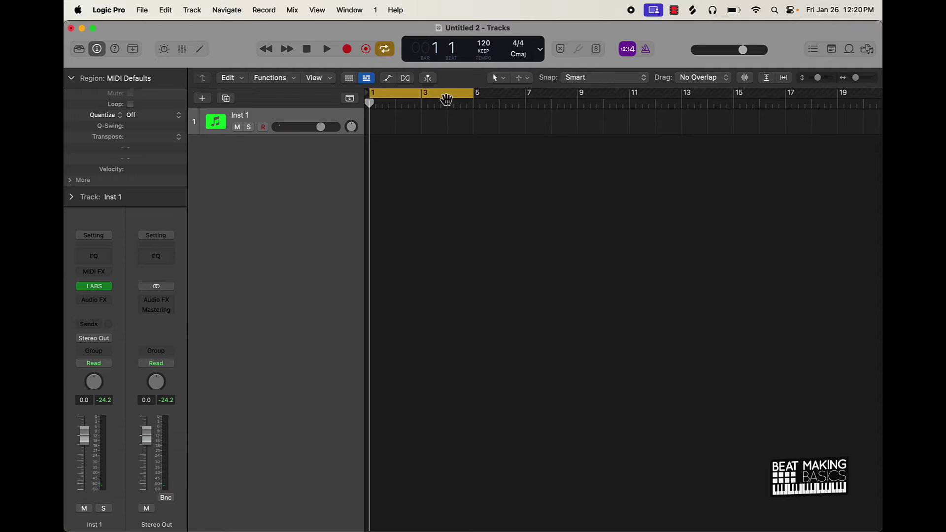
pyautogui.click(471, 96)
pyautogui.click(471, 97)
pyautogui.moveTo(473, 97); pyautogui.dragTo(575, 107)
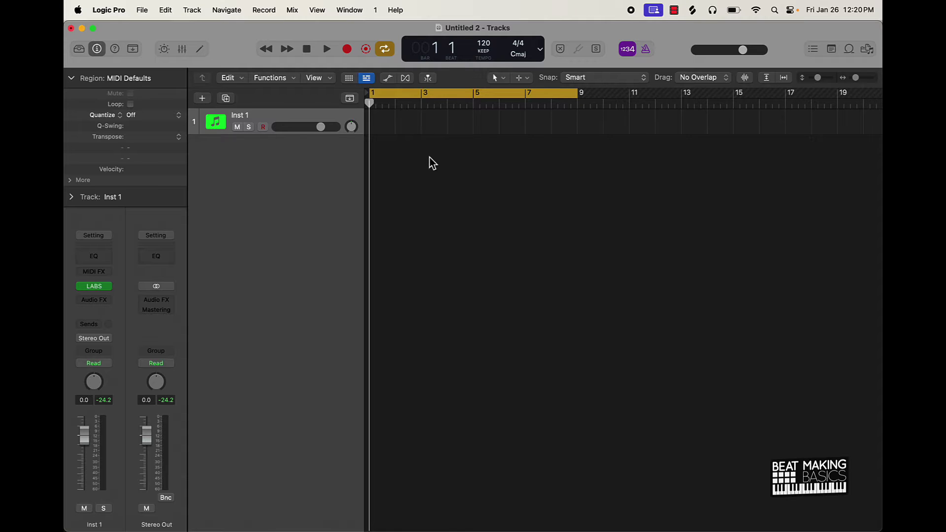
# - Create a pattern region at bar 1 of the instrument track and shorten the cycle area to end at bar 5
pyautogui.rightClick(431, 127)
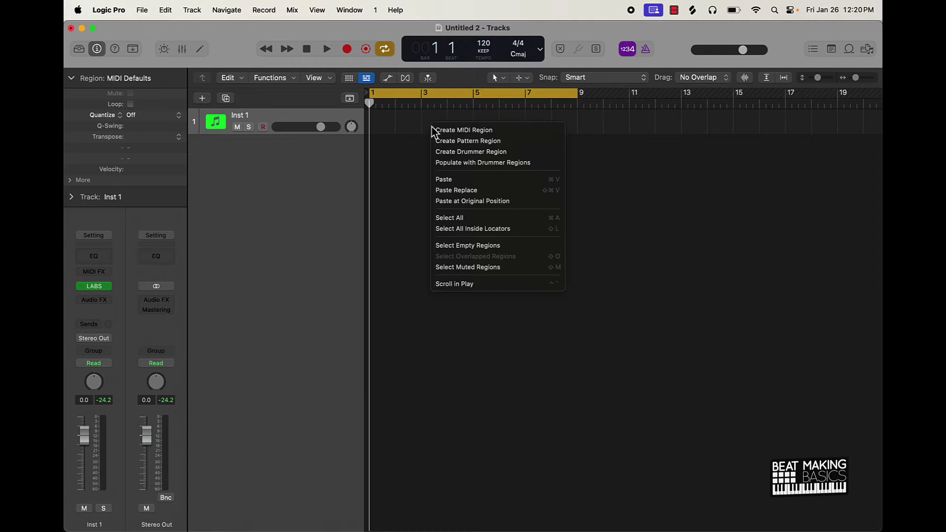
pyautogui.click(462, 143)
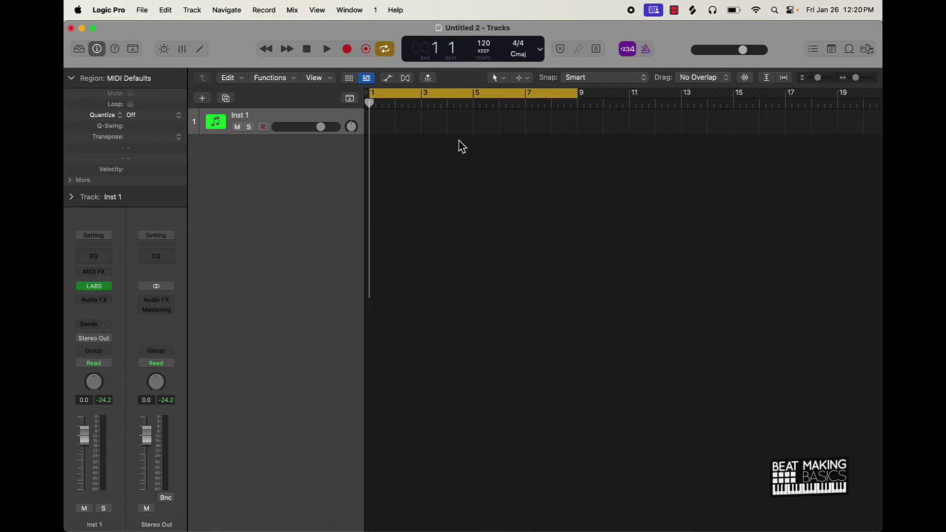
pyautogui.moveTo(479, 124); pyautogui.dragTo(417, 125)
pyautogui.moveTo(585, 96); pyautogui.dragTo(474, 94)
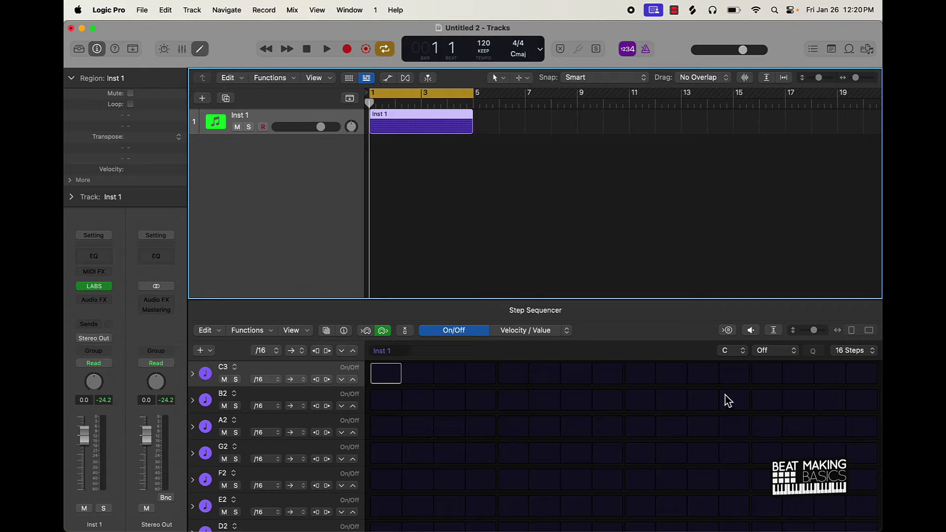
# - Enlarge the Step Sequencer and open the Patterns category in its pattern browser
pyautogui.moveTo(623, 302); pyautogui.dragTo(598, 171)
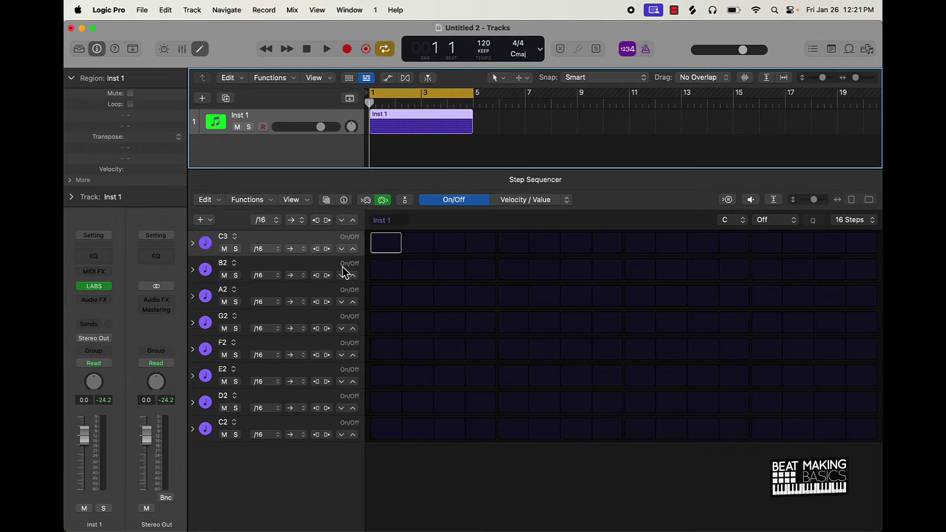
pyautogui.click(326, 201)
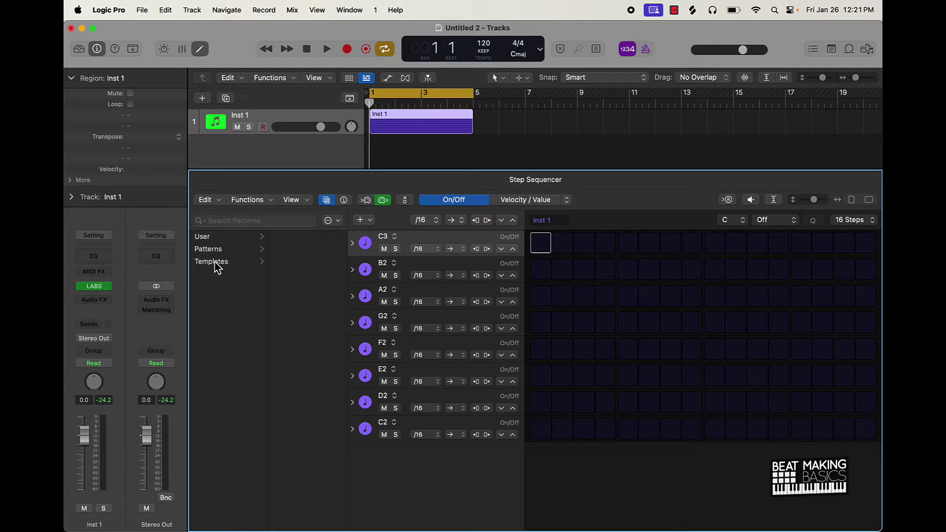
pyautogui.click(237, 252)
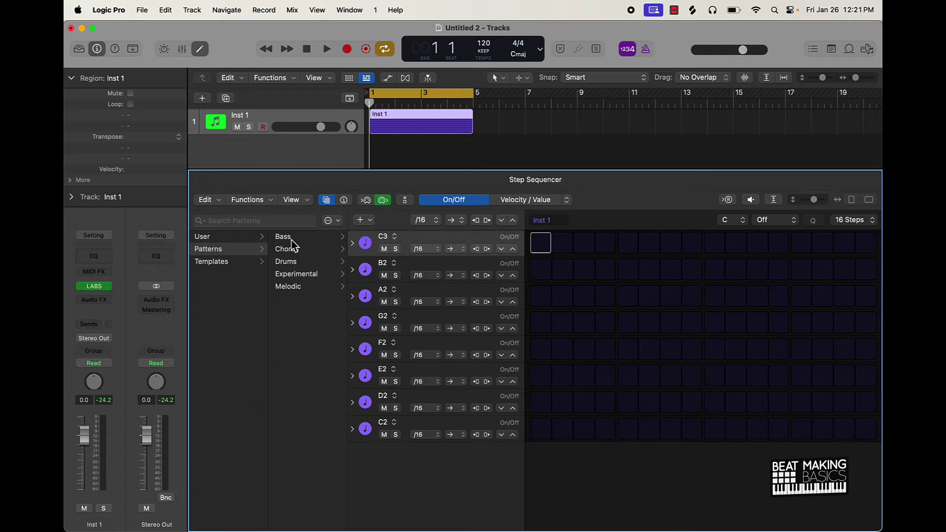
# - Examine the available patterns in the Bass, Chords, Drums, Experimental and Melodic categories
pyautogui.click(288, 239)
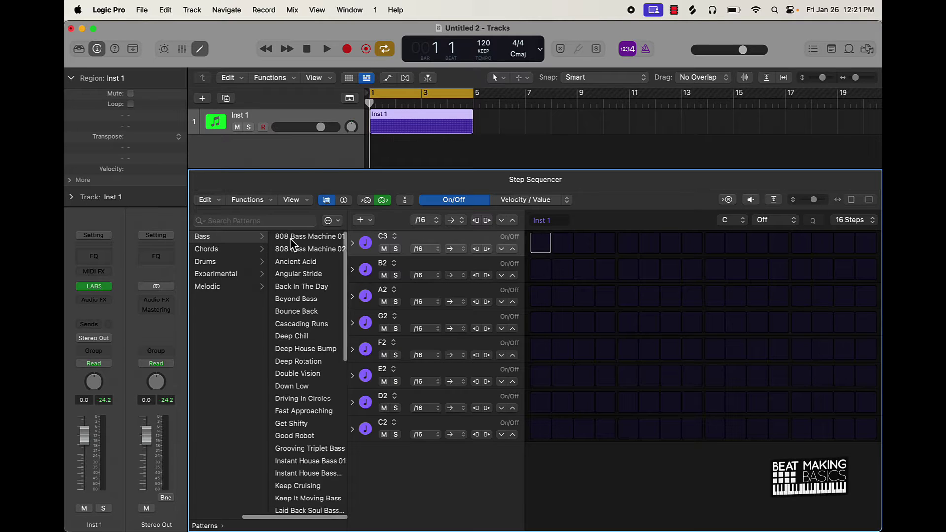
pyautogui.scroll(-5, 300, 321)
pyautogui.scroll(-5, 300, 319)
pyautogui.scroll(15, 299, 317)
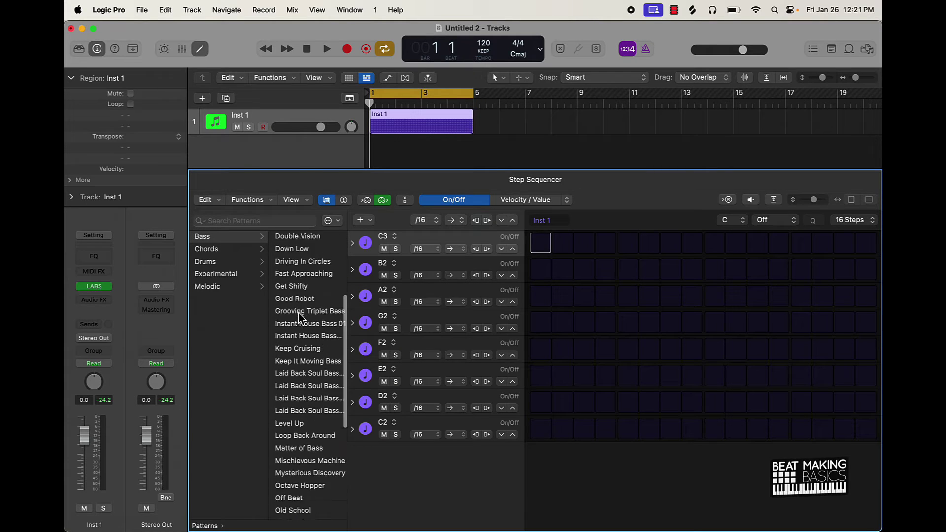
pyautogui.click(213, 255)
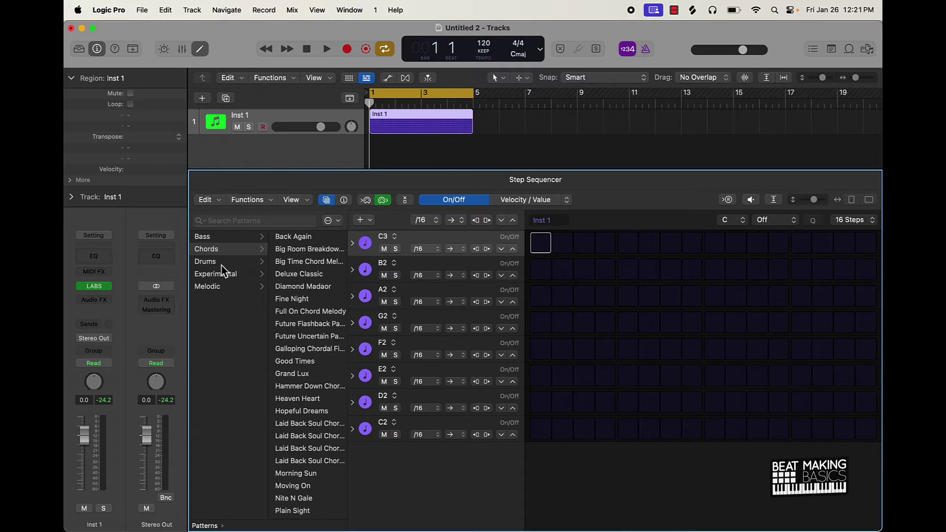
pyautogui.click(221, 264)
pyautogui.click(227, 277)
pyautogui.click(224, 288)
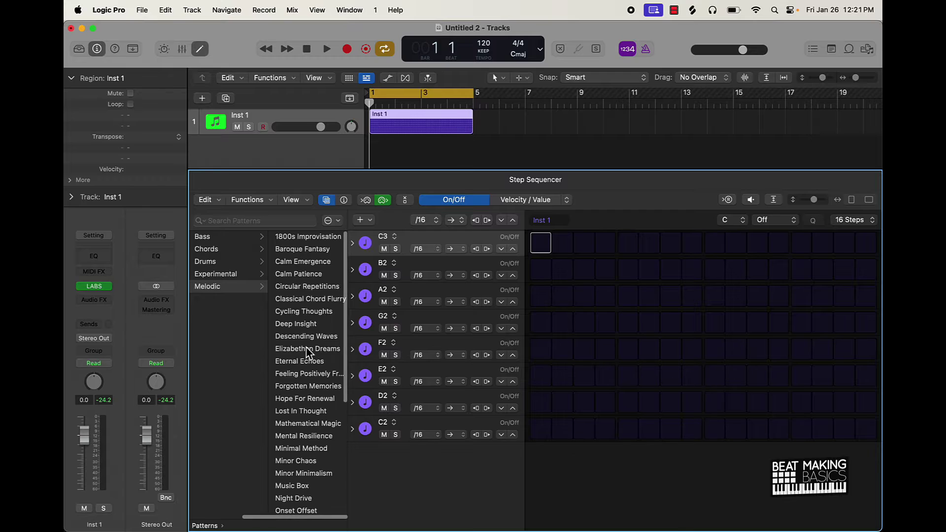
pyautogui.hscroll(-3, 306, 352)
pyautogui.hscroll(3, 306, 353)
pyautogui.scroll(-3, 304, 345)
pyautogui.scroll(3, 304, 345)
# - Load the Melodic patterns Calm Emergence and Calm Patience into the region one after the other and audition each
pyautogui.click(307, 263)
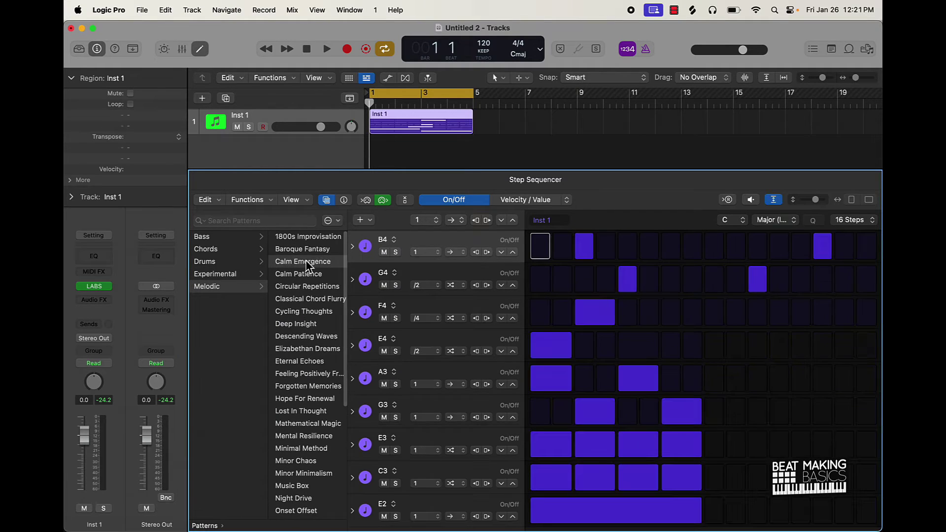
pyautogui.press('space')
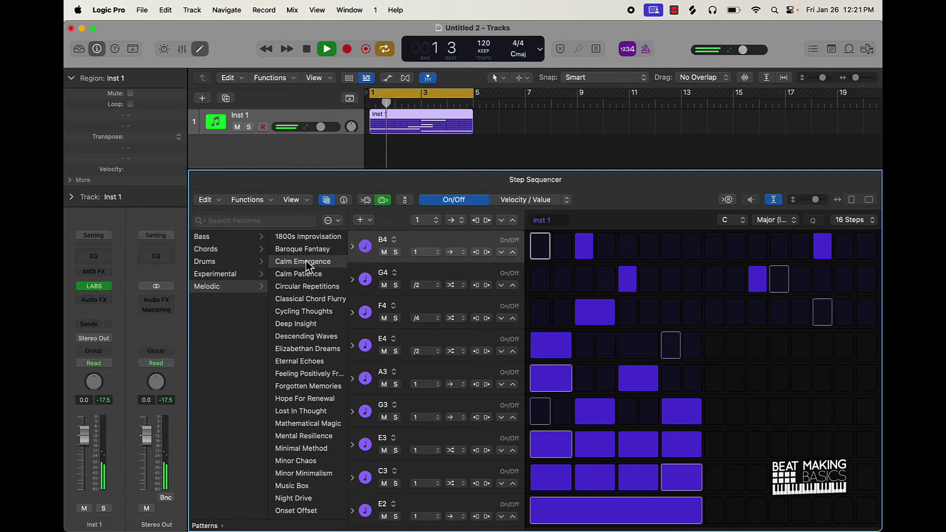
pyautogui.press('space')
pyautogui.press('Down')
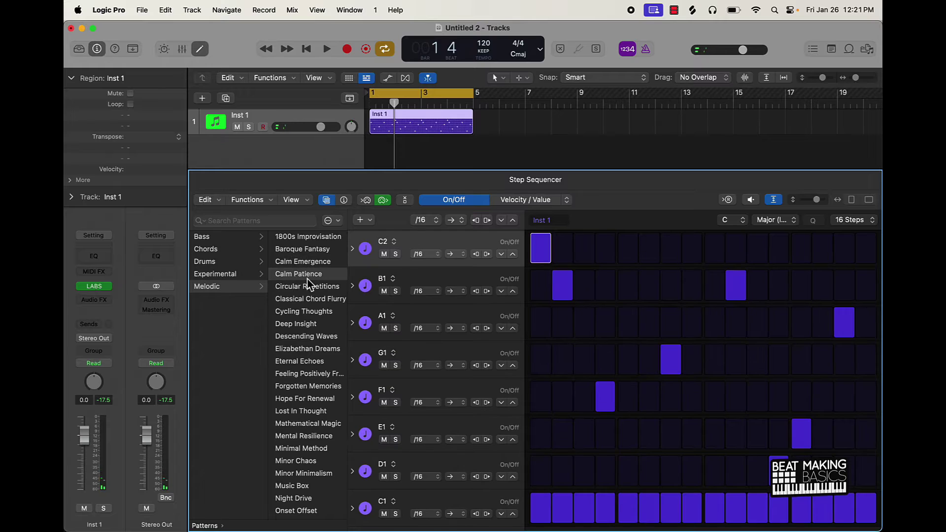
pyautogui.press('space')
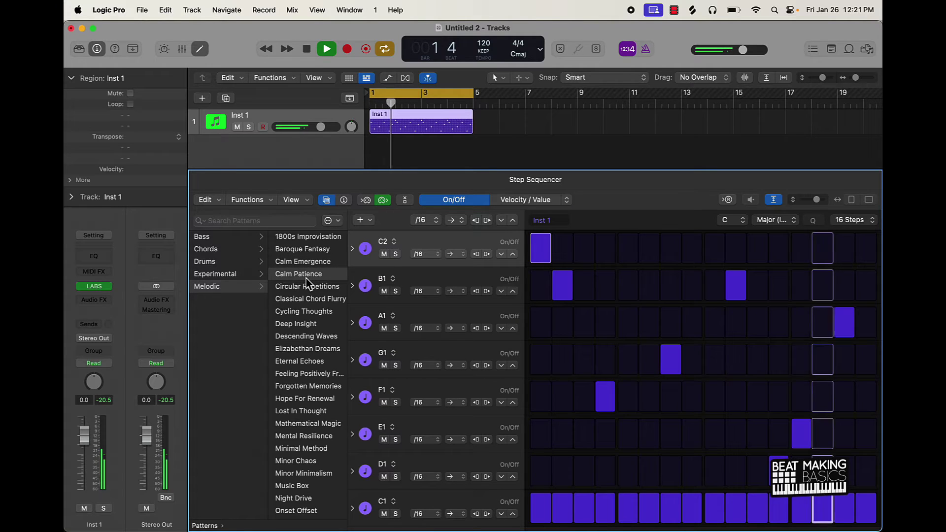
pyautogui.press('space')
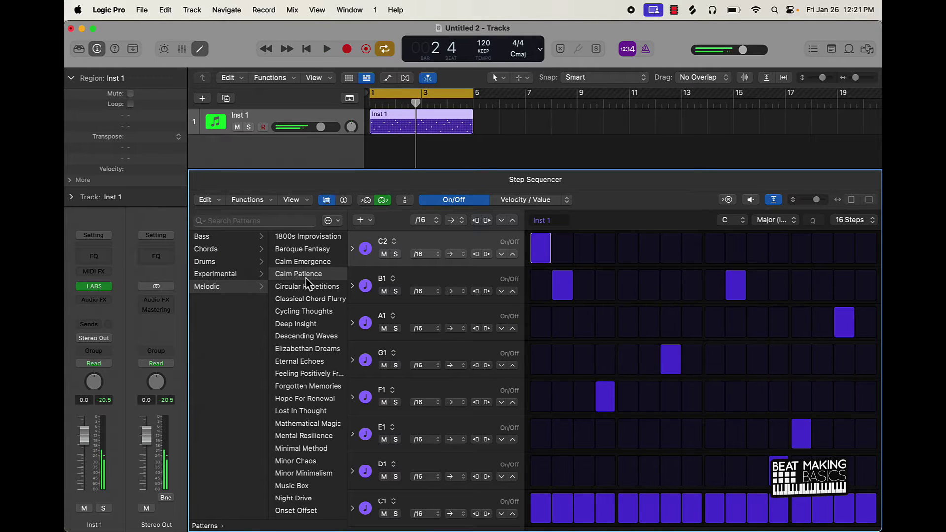
# - Audition the Melodic pattern Circular Repetitions and load Descending Waves into the region in its place
pyautogui.click(309, 287)
pyautogui.press('space')
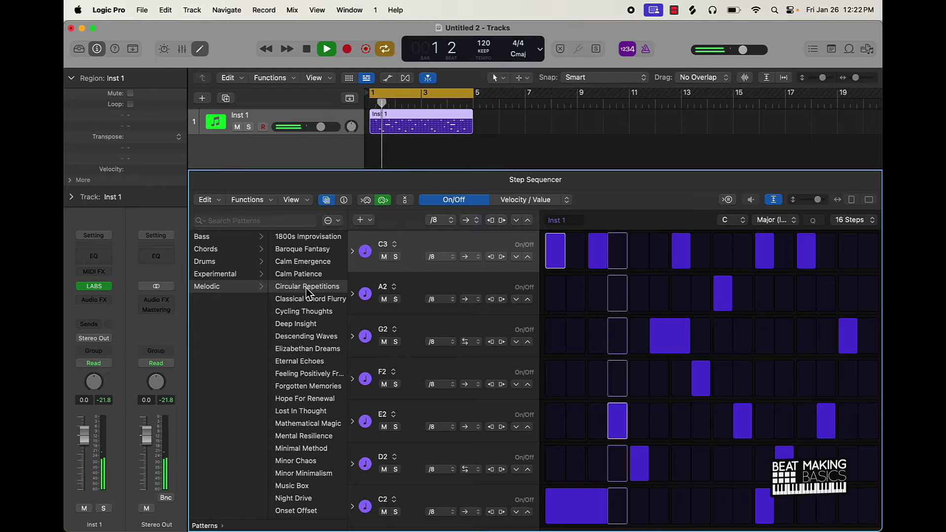
pyautogui.click(307, 337)
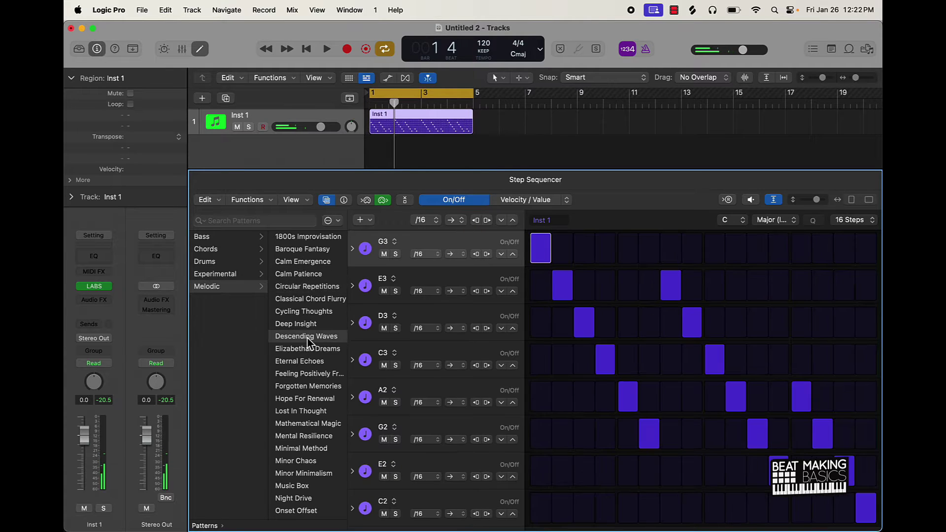
# - Load the Melodic patterns Elizabethan Dreams and Eternal Echoes in turn and play each one back
pyautogui.click(306, 350)
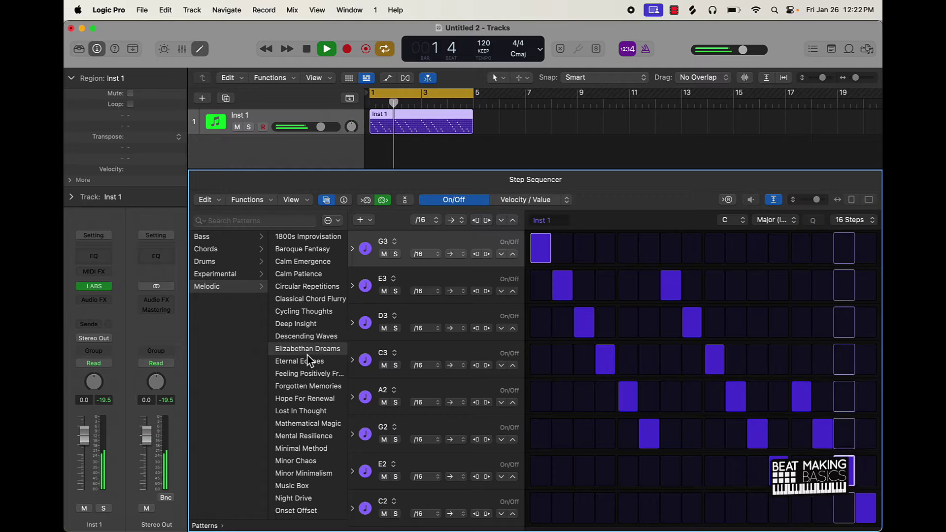
pyautogui.press('space')
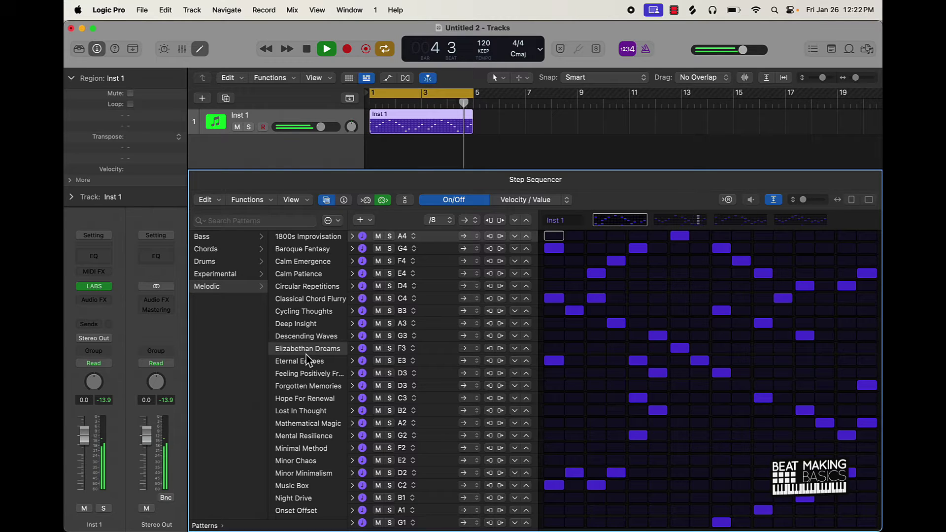
pyautogui.press('space')
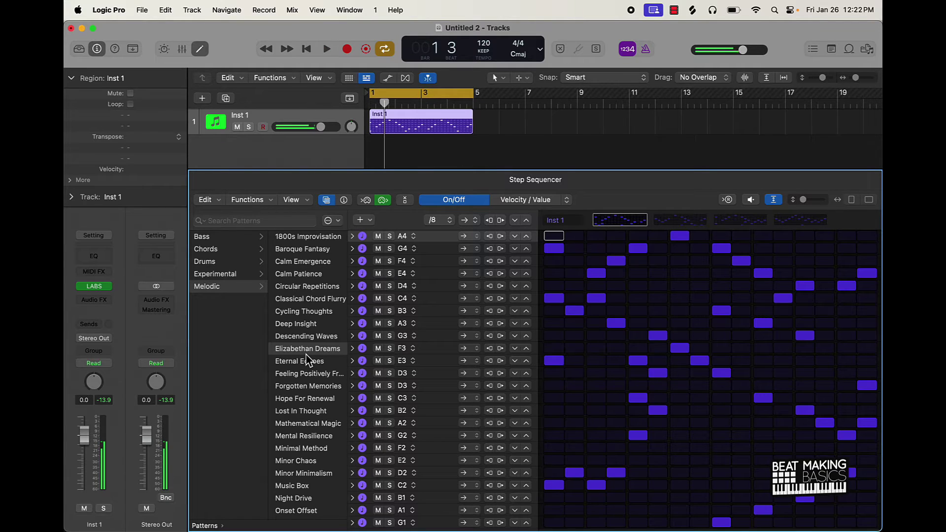
pyautogui.click(305, 361)
pyautogui.press('space')
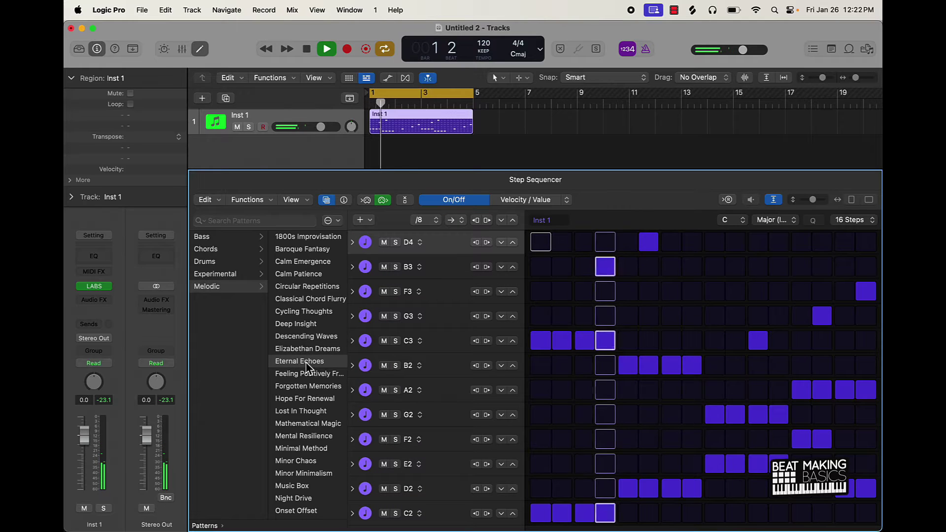
pyautogui.press('space')
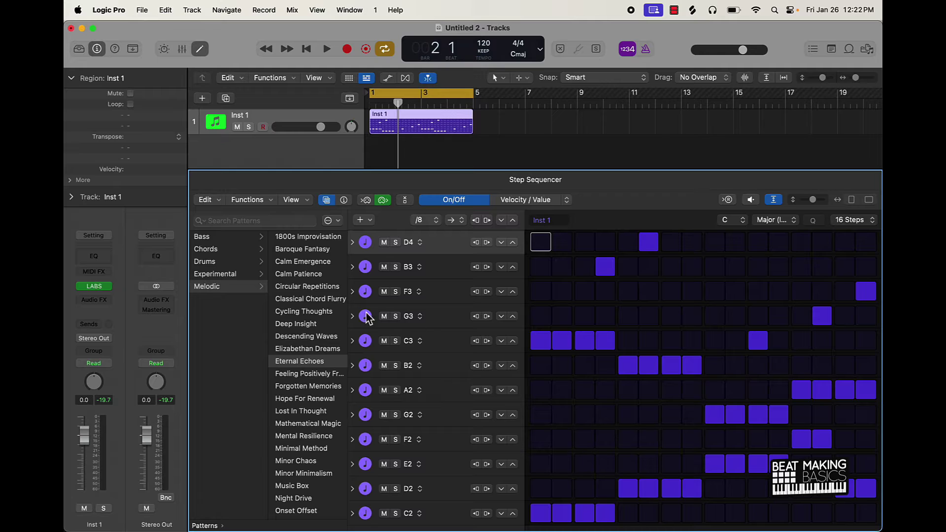
# - Load and audition the Experimental pattern Mysterious Flourishes in the region, and close the editor pane
pyautogui.click(232, 274)
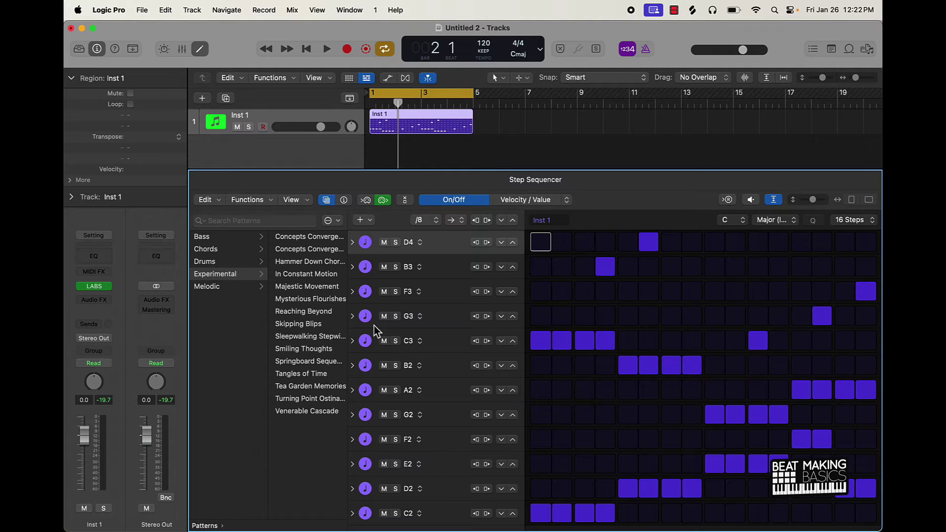
pyautogui.click(301, 300)
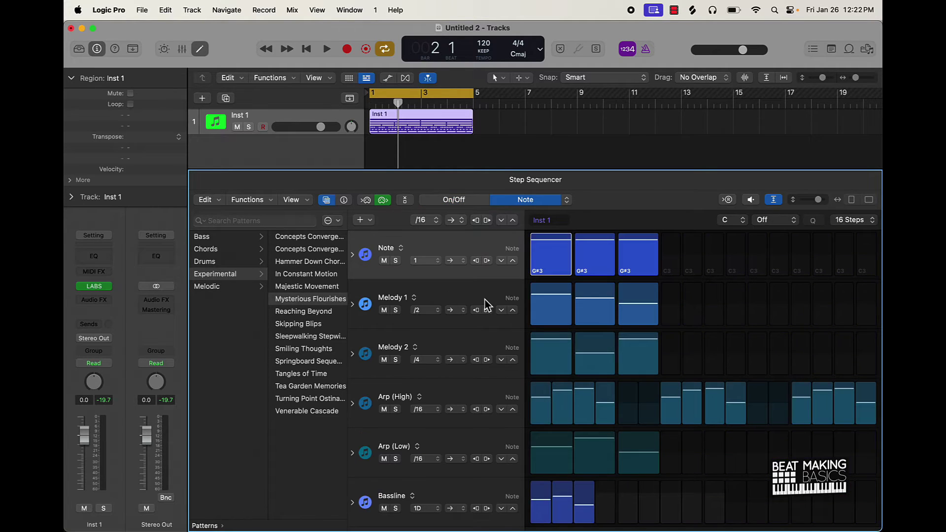
pyautogui.press('space')
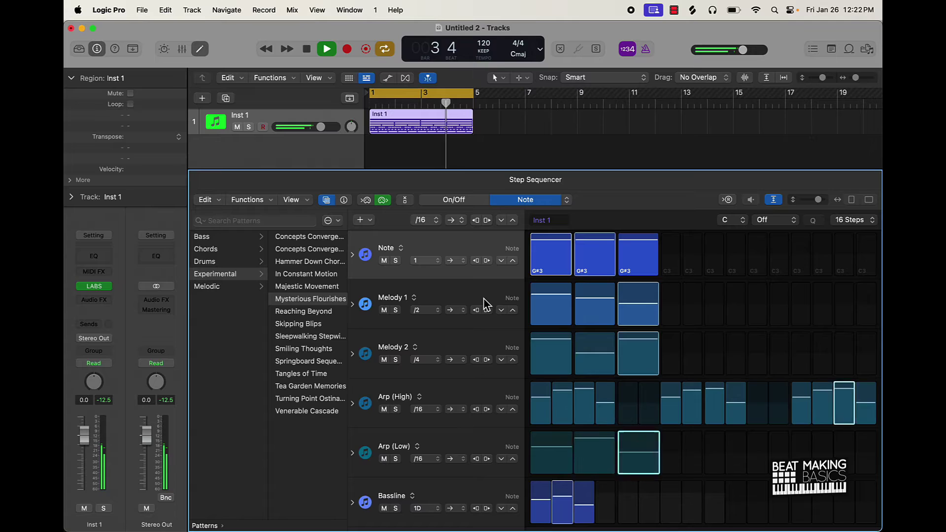
pyautogui.press('space')
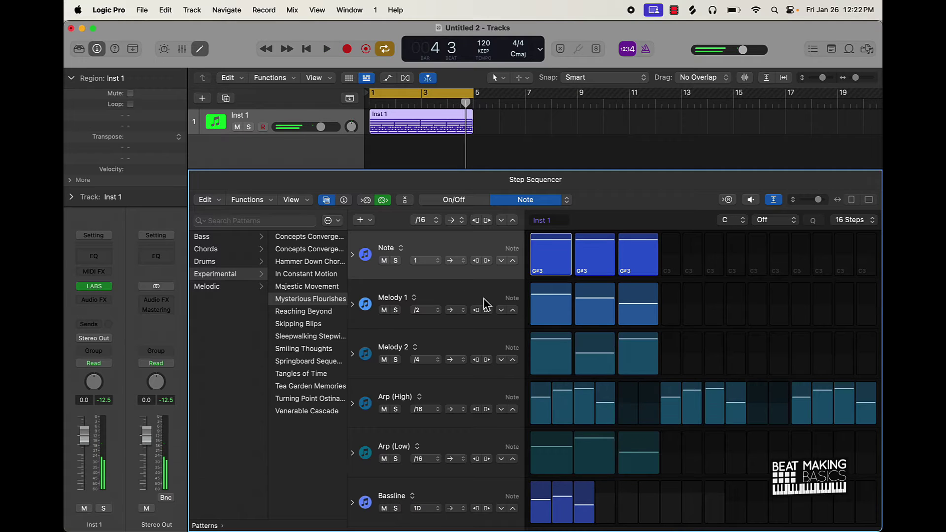
pyautogui.click(448, 143)
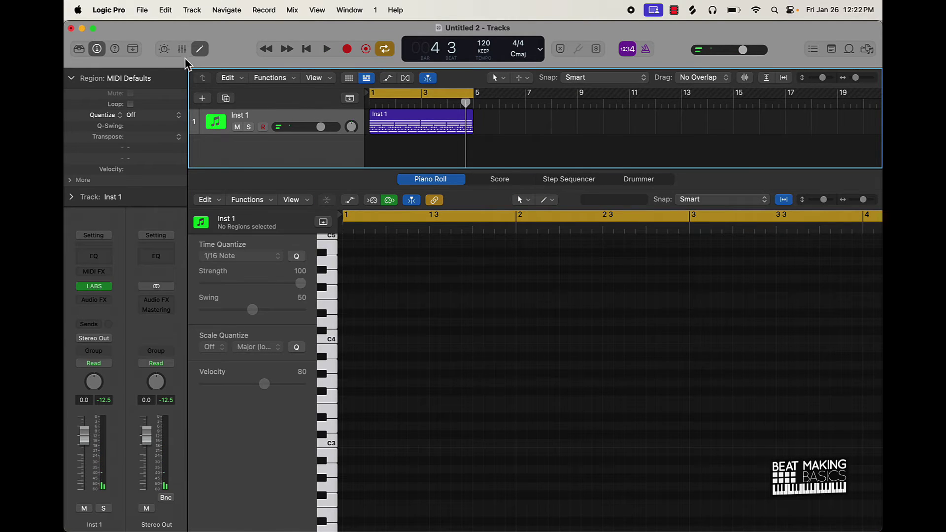
pyautogui.click(199, 49)
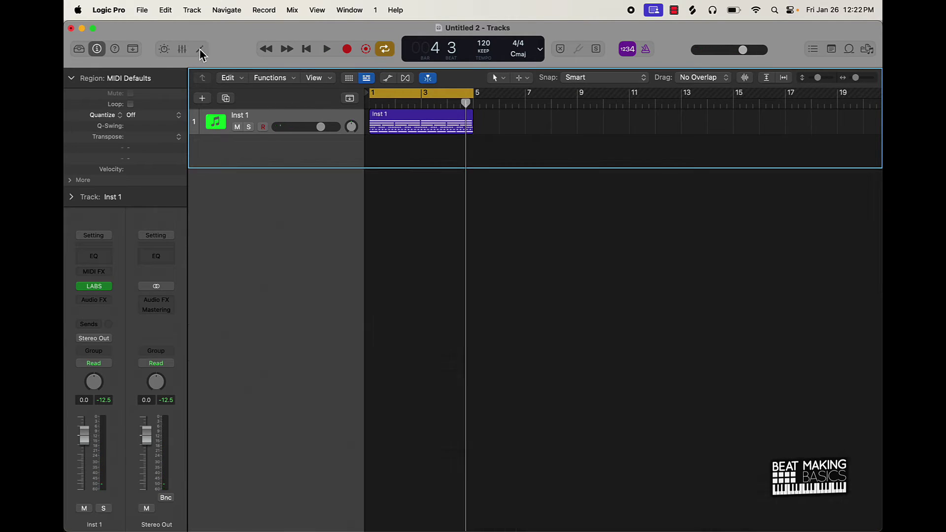
# - Convert the Inst 1 pattern region to a MIDI region and open it in the Piano Roll with all notes in view
pyautogui.click(430, 129)
pyautogui.rightClick(432, 132)
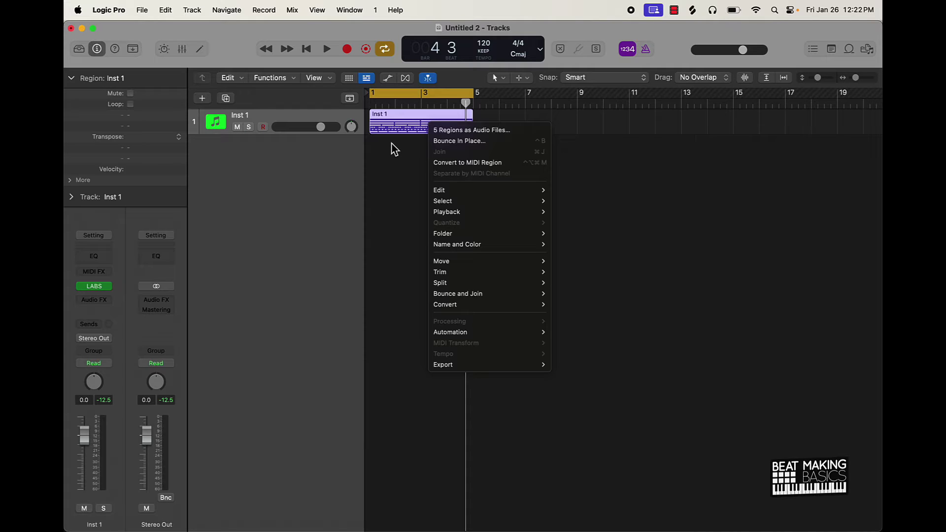
pyautogui.click(468, 165)
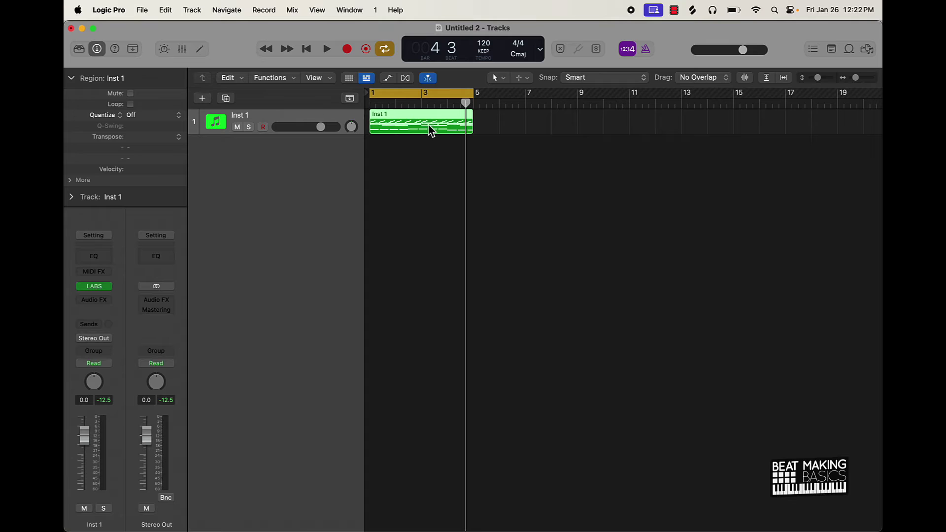
pyautogui.doubleClick(430, 130)
pyautogui.scroll(-1, 473, 369)
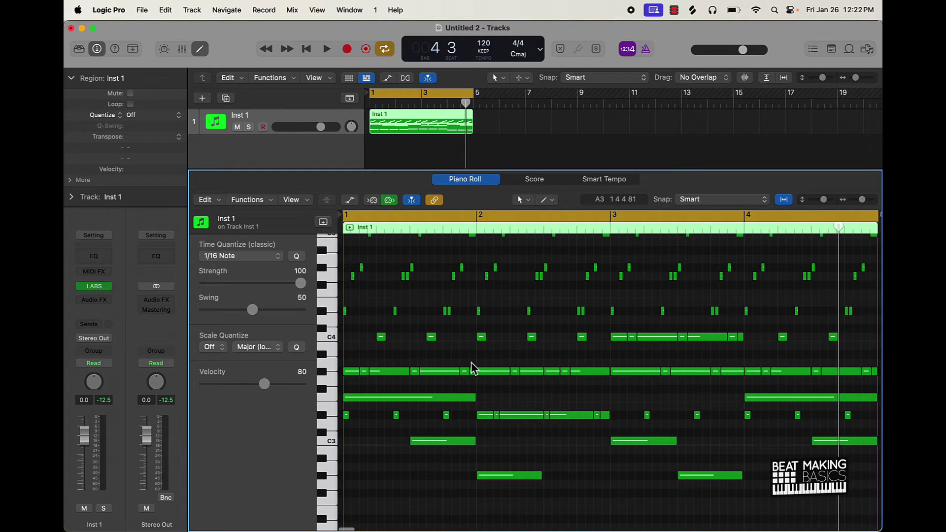
pyautogui.keyDown('ctrl'); pyautogui.keyDown('alt'); pyautogui.click(472, 362); pyautogui.keyUp('alt'); pyautogui.keyUp('ctrl')
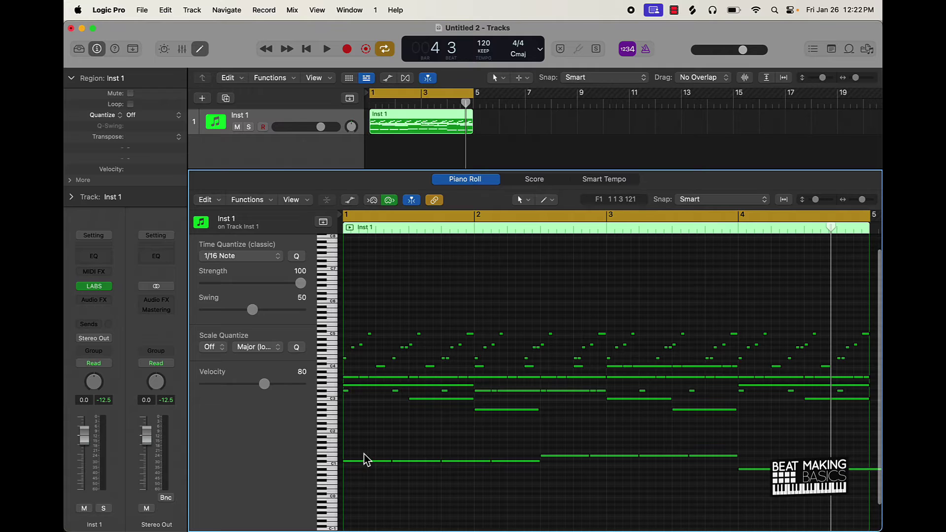
# - Sound the first low bass note and play the region back to hear the bass line against the melody
pyautogui.click(365, 459)
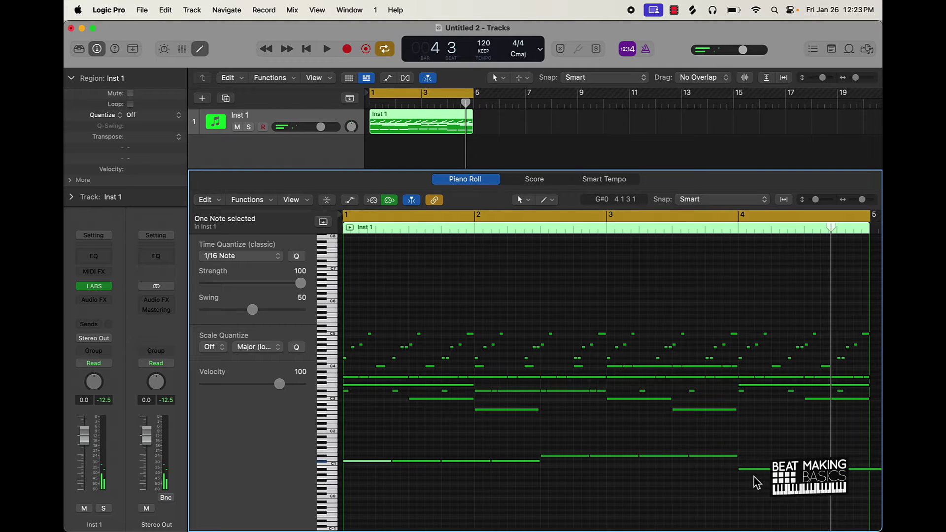
pyautogui.scroll(-1, 756, 482)
pyautogui.press('space')
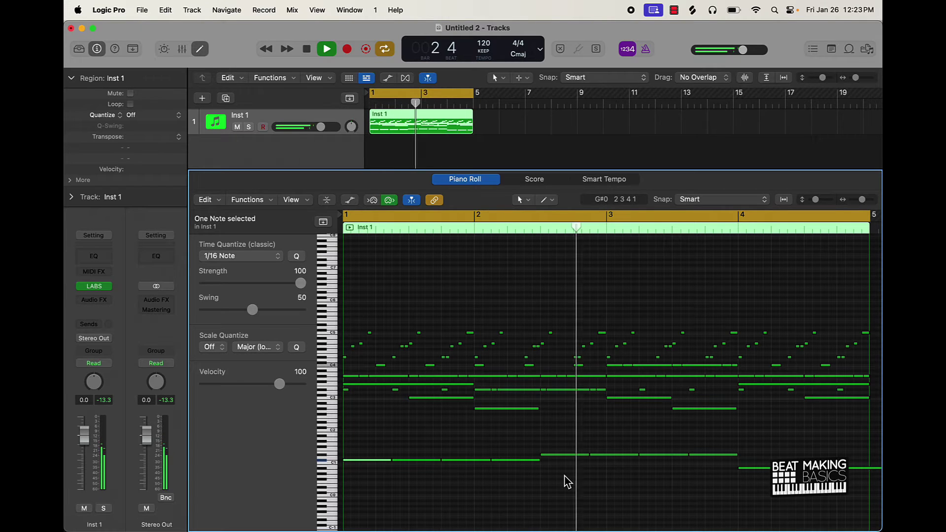
pyautogui.press('space')
# - Raise the three low bass notes running from the end of bar 2 through bar 3, and play the region back
pyautogui.hscroll(5, 564, 479)
pyautogui.click(531, 442)
pyautogui.moveTo(531, 444); pyautogui.dragTo(631, 475)
pyautogui.hotkey('alt', 'Up')
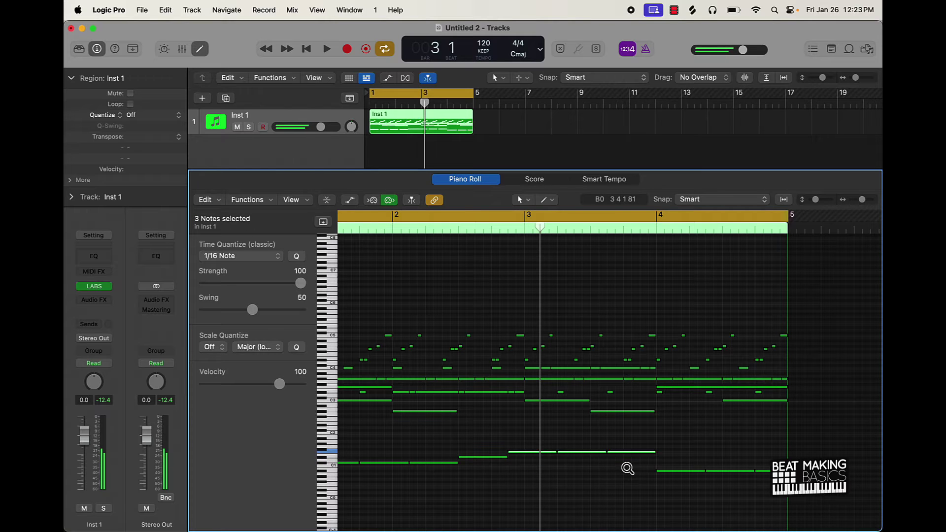
pyautogui.press('space')
pyautogui.click(630, 475)
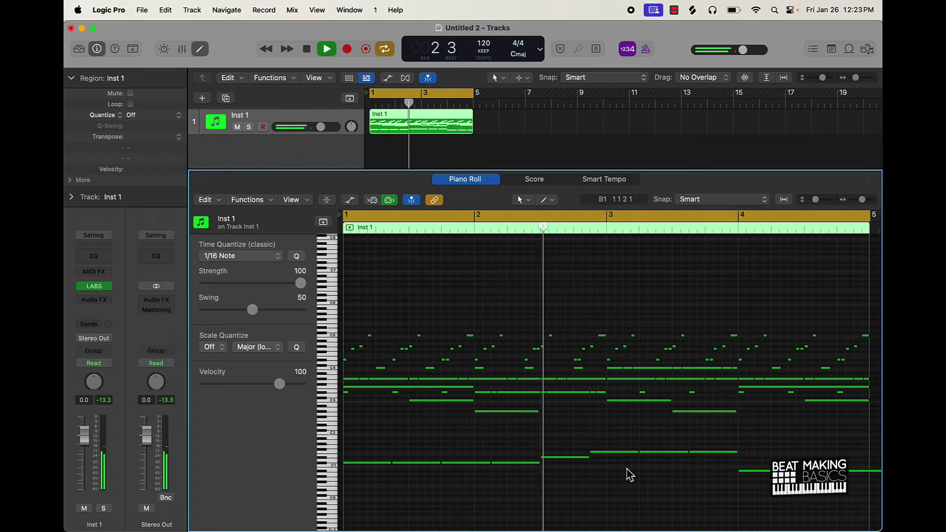
pyautogui.press('space')
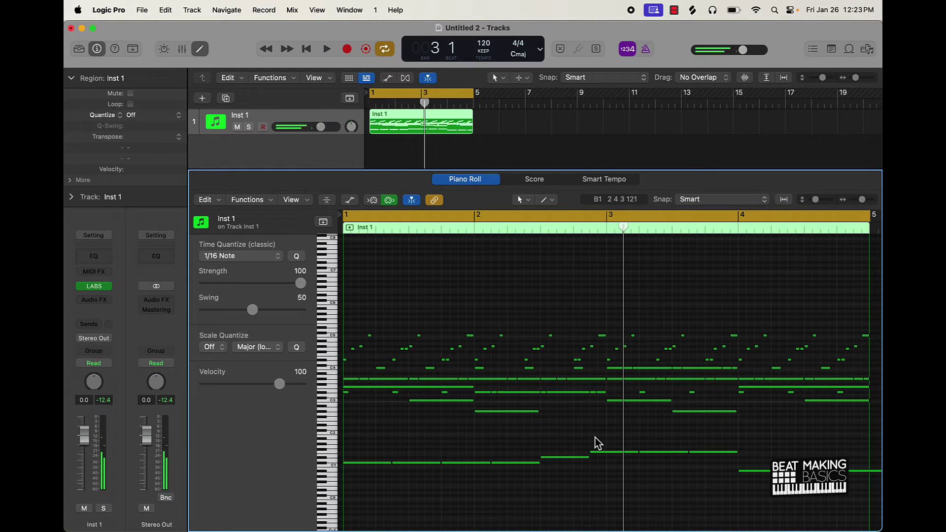
# - Split the bass note that crosses into bar 3 at the bar line, leave only its second part raised, and play the region from the start
pyautogui.moveTo(603, 455); pyautogui.dragTo(602, 458)
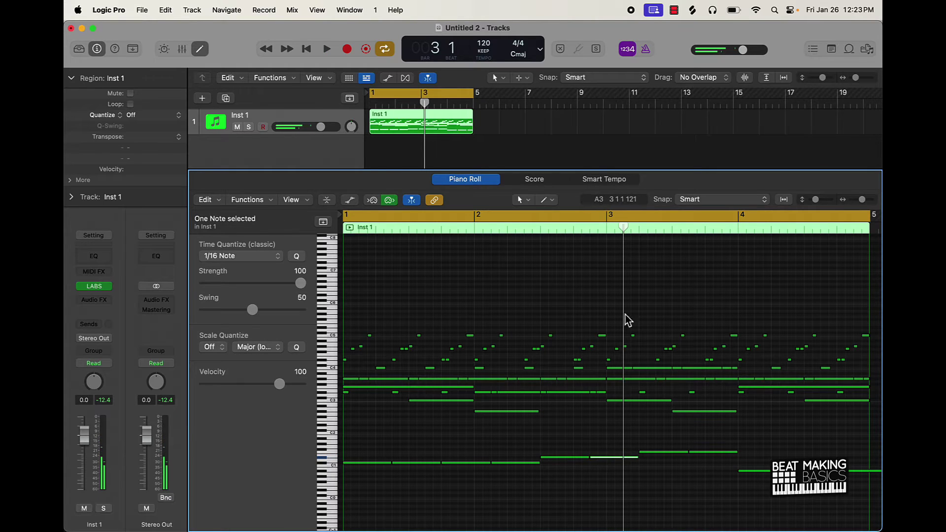
pyautogui.click(606, 228)
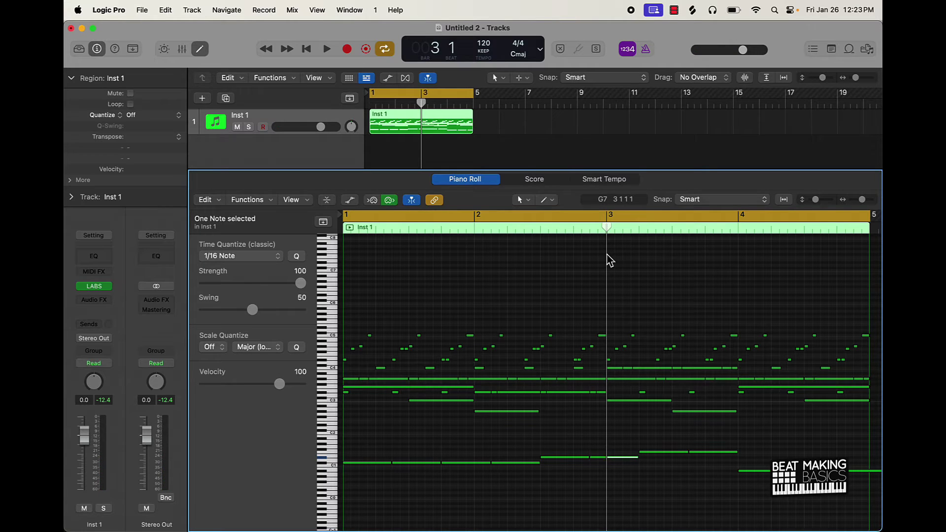
pyautogui.hotkey('alt', 'Up')
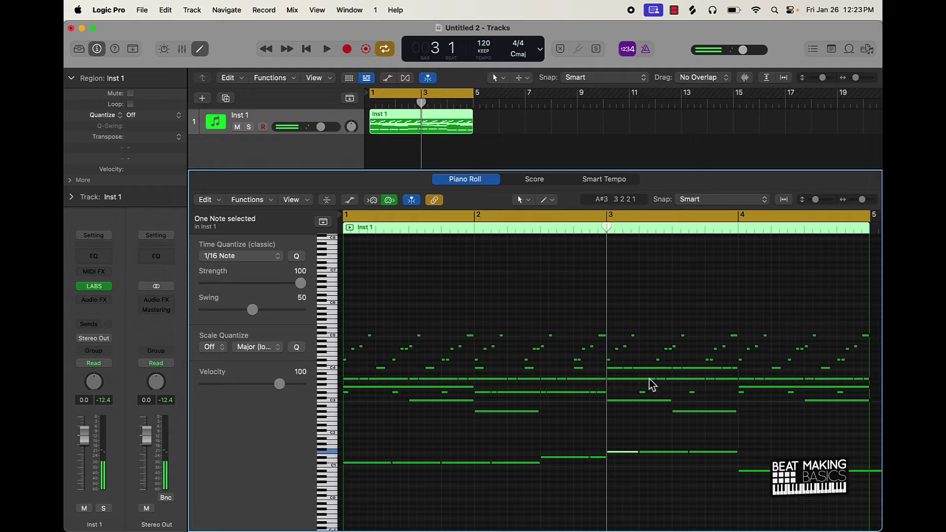
pyautogui.press('Return')
pyautogui.press('space')
pyautogui.click(636, 429)
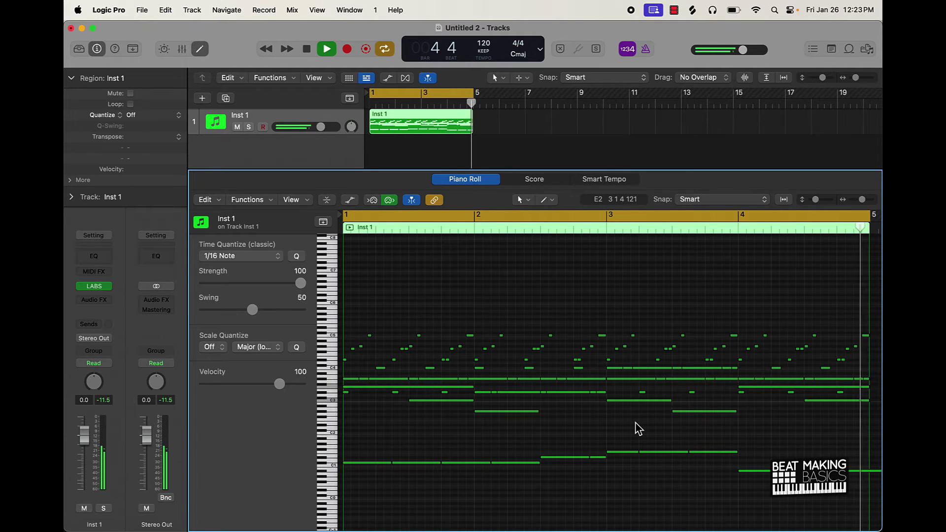
pyautogui.press('space')
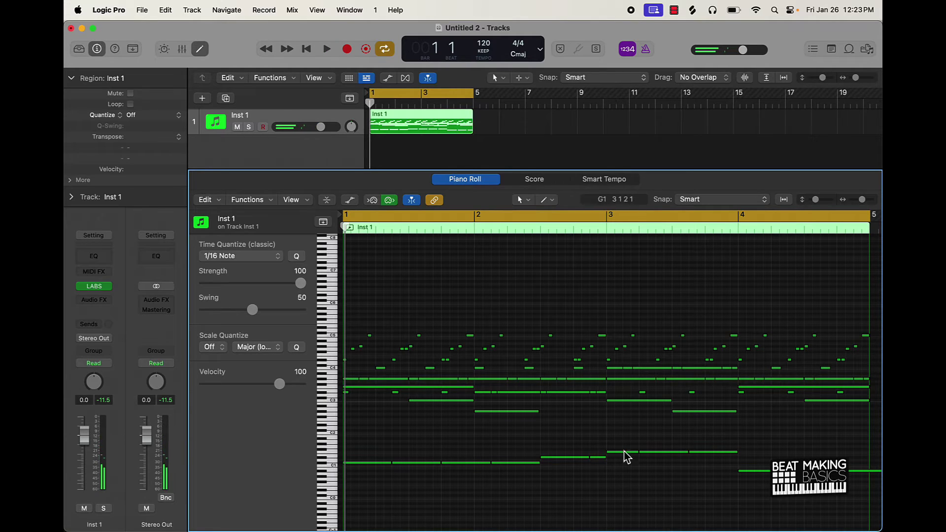
# - Even out the bar 3 bass notes by shifting the middle one to begin later and adjusting its neighbours, and play the region back
pyautogui.moveTo(640, 453); pyautogui.dragTo(705, 462)
pyautogui.click(688, 452)
pyautogui.press('space')
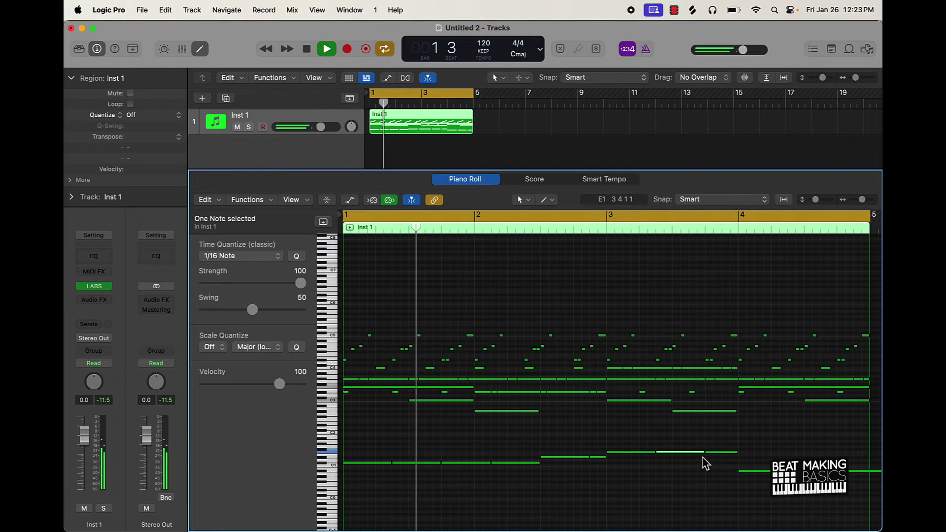
pyautogui.click(706, 467)
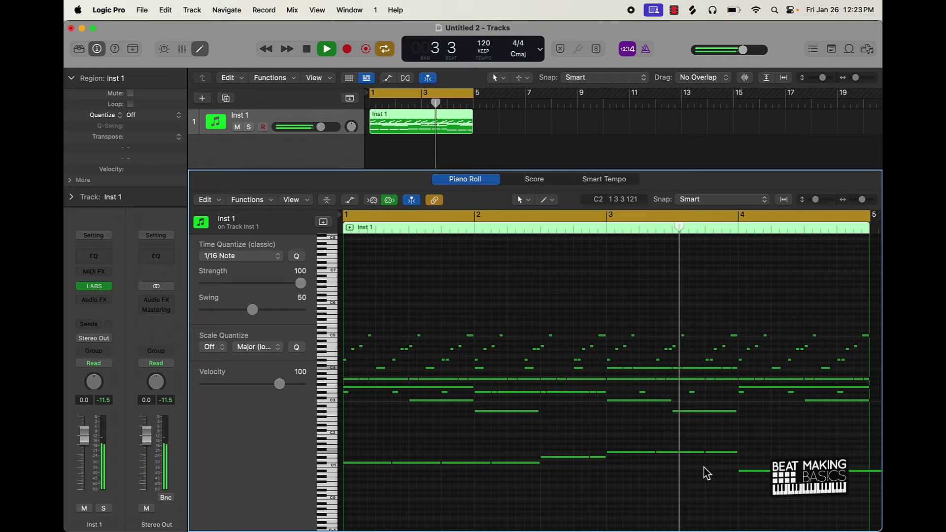
pyautogui.press('space')
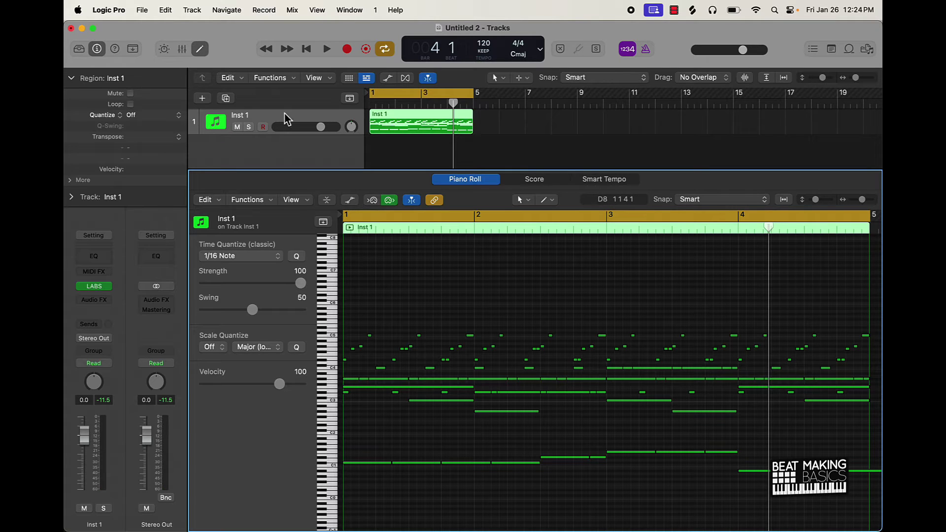
# - Close the Piano Roll and add a software instrument MIDI track with the Classic Electric Piano in place of LABS
pyautogui.click(201, 51)
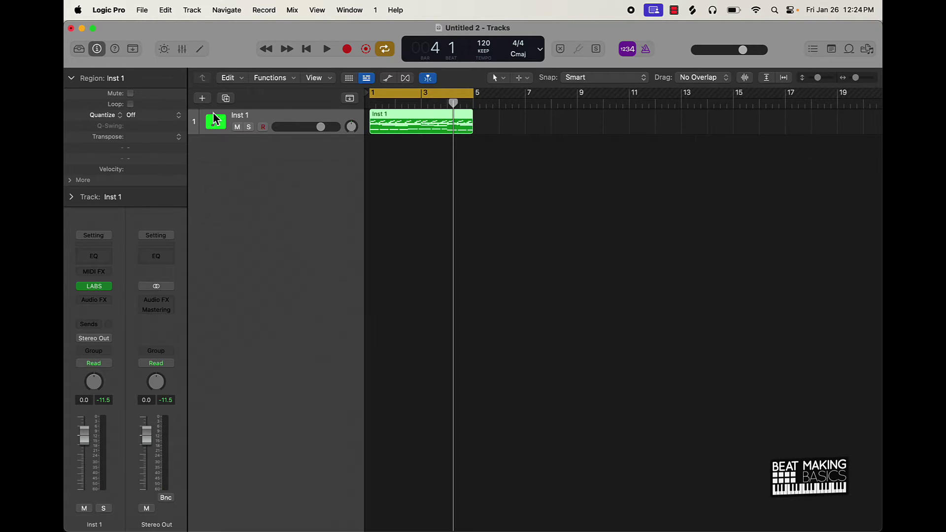
pyautogui.click(202, 98)
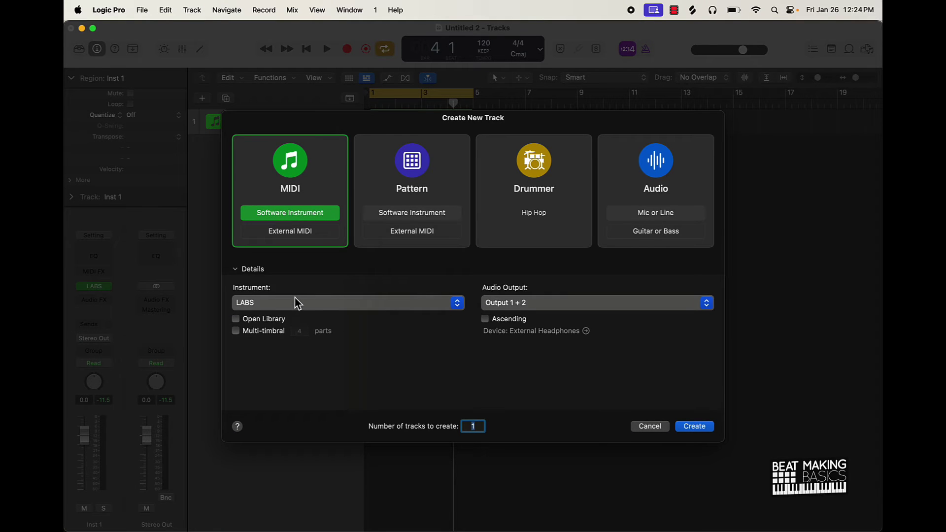
pyautogui.click(298, 304)
pyautogui.click(268, 176)
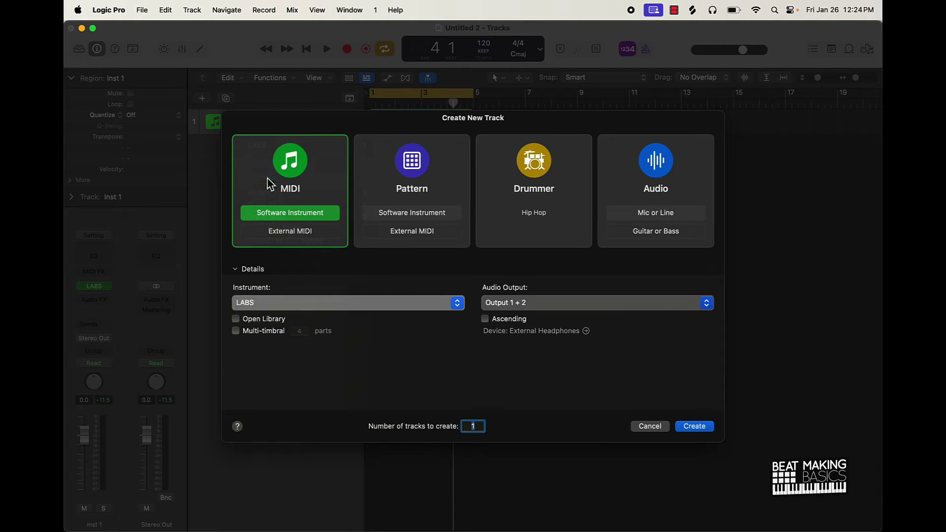
pyautogui.click(694, 426)
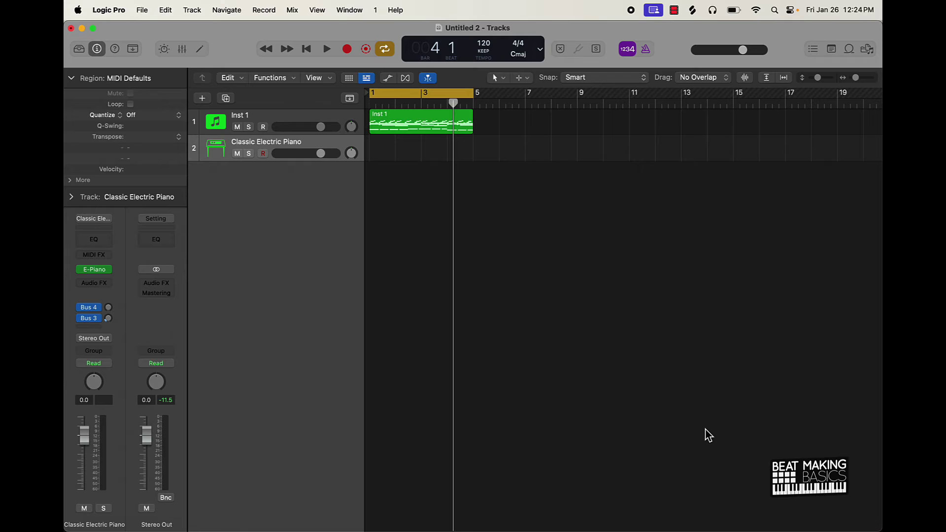
# - Mute the Inst 1 track and load the Orchestral Harp sound from the Library onto the second track
pyautogui.click(237, 127)
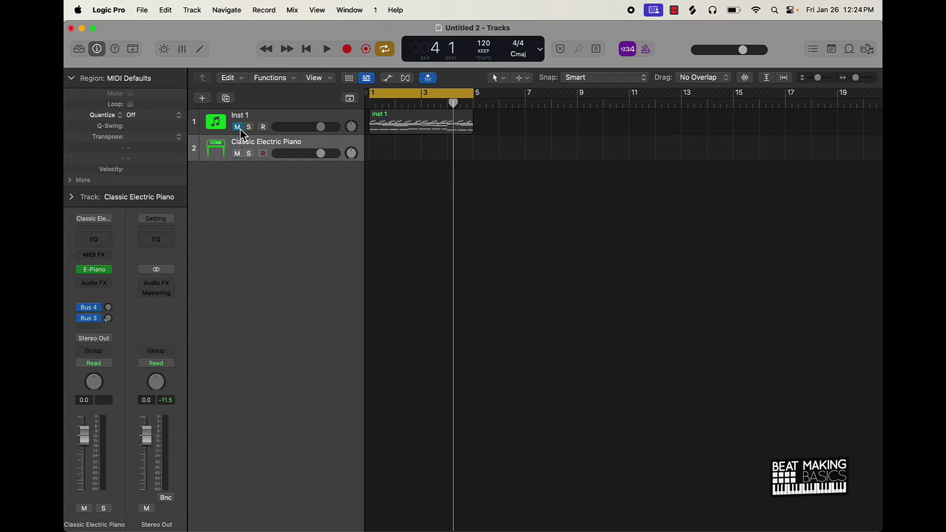
pyautogui.click(78, 49)
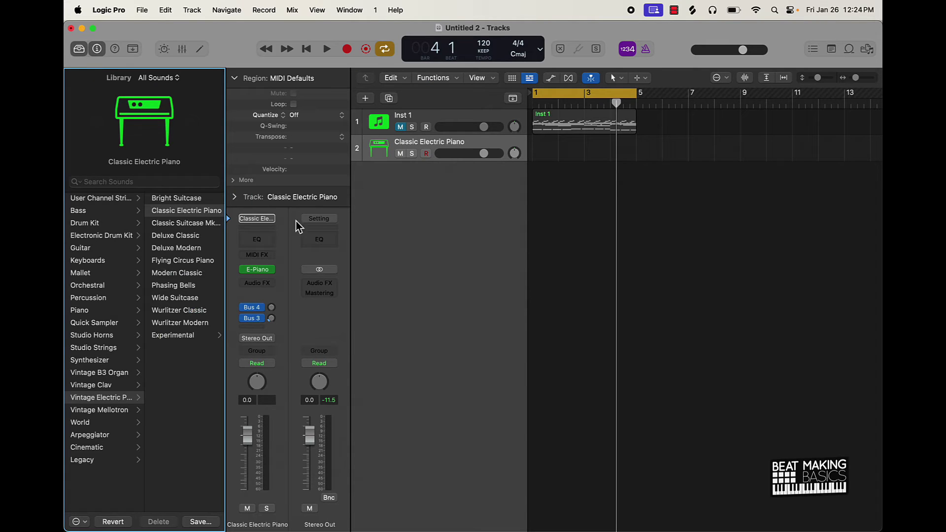
pyautogui.click(96, 323)
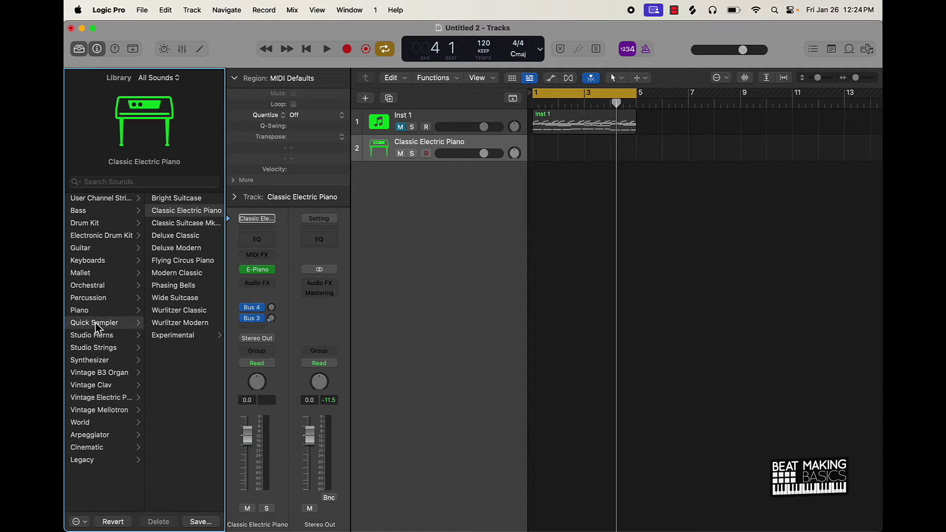
pyautogui.click(92, 286)
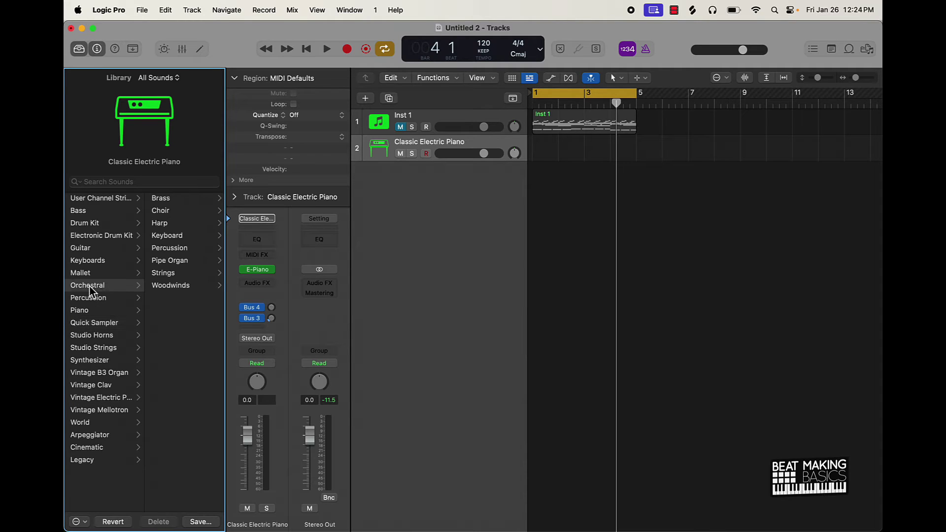
pyautogui.click(178, 223)
pyautogui.click(182, 200)
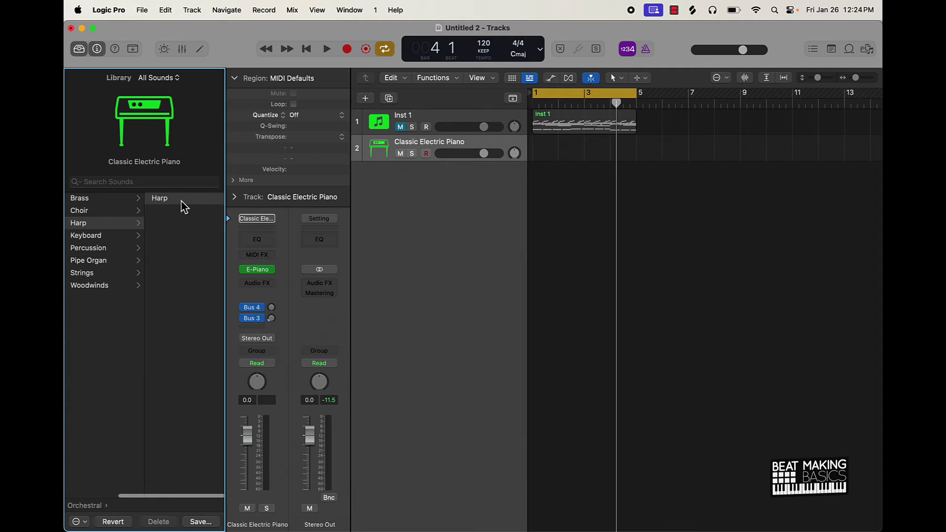
pyautogui.click(582, 201)
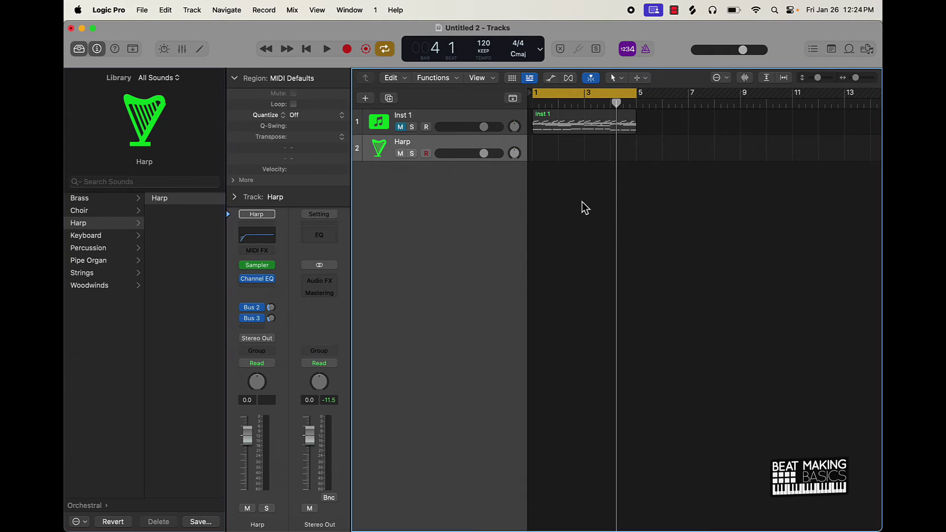
# - Create a pattern region on the Harp track and load the Experimental pattern Sleepwalking Stepwi... into it
pyautogui.rightClick(560, 149)
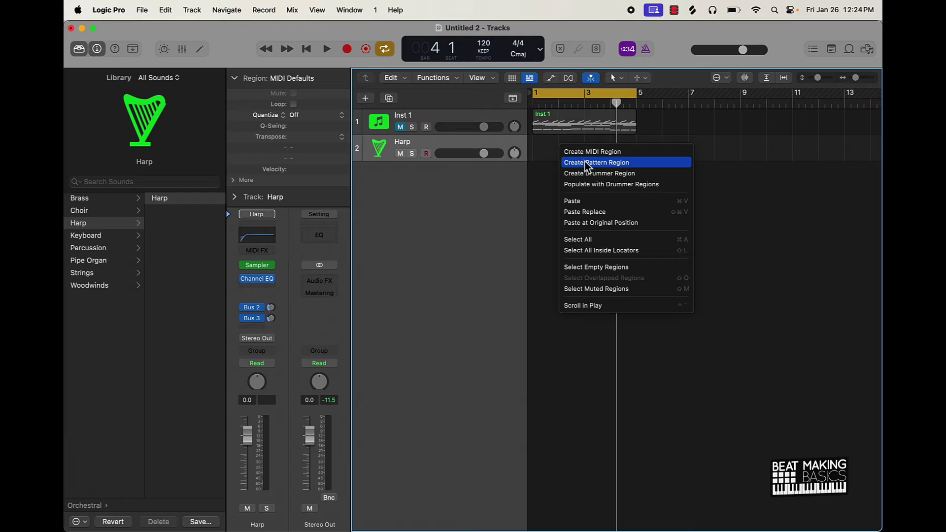
pyautogui.click(620, 164)
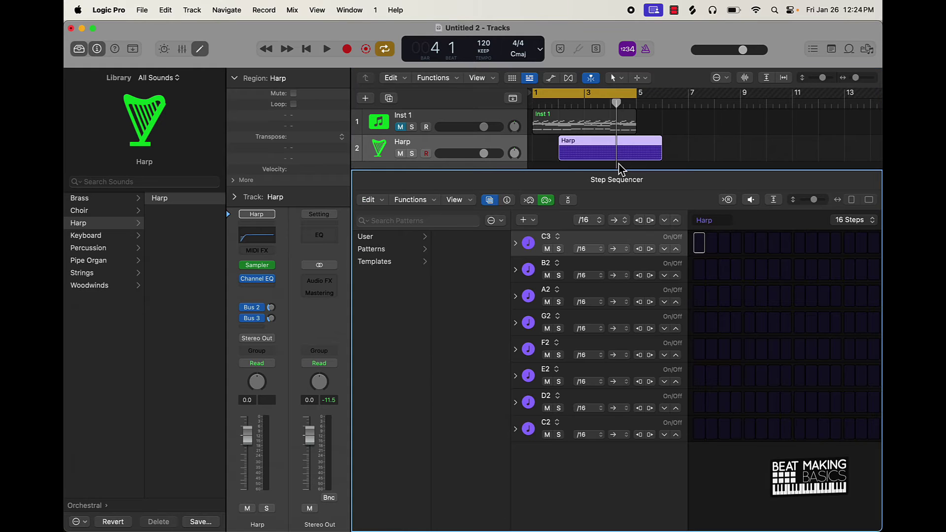
pyautogui.click(379, 253)
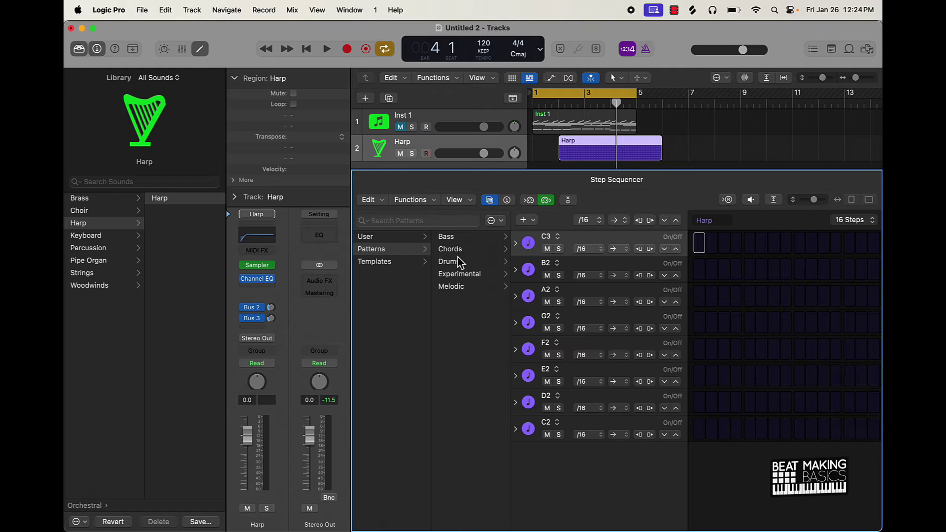
pyautogui.click(459, 274)
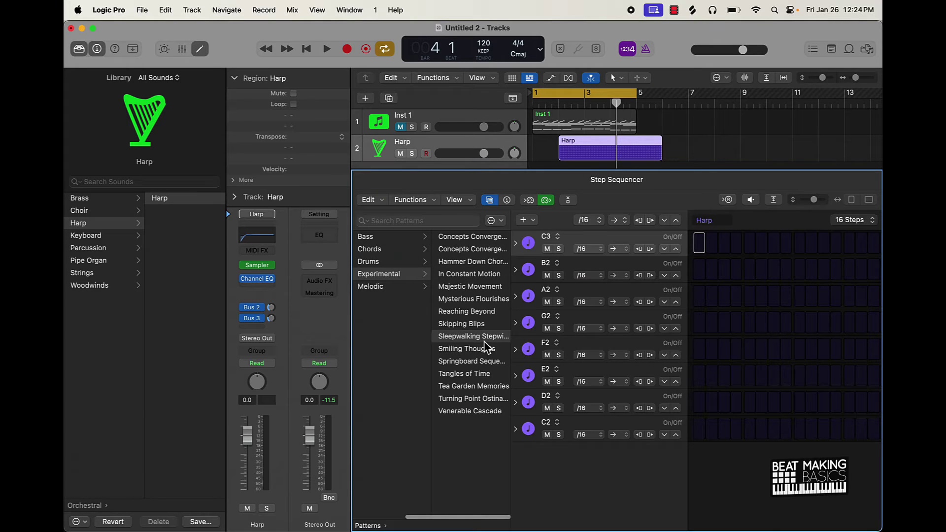
pyautogui.click(483, 339)
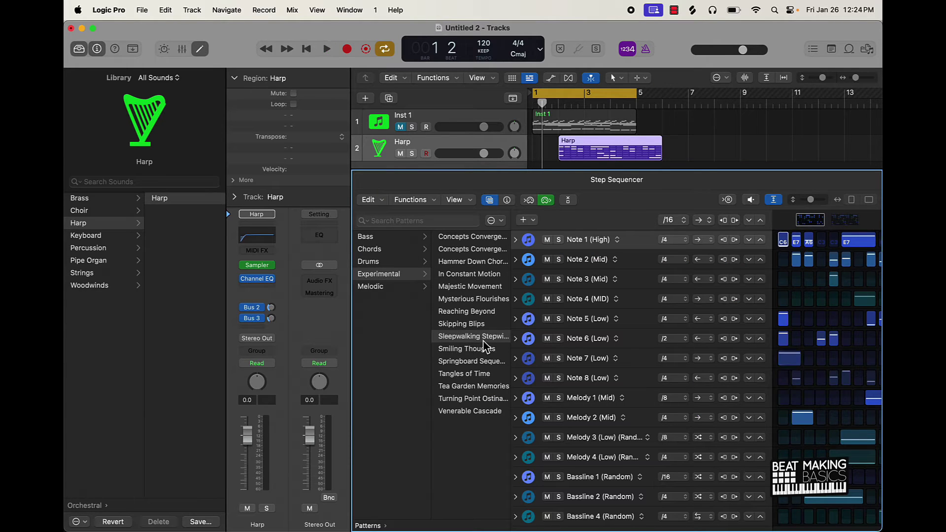
# - Move the Harp region to start at bar 1 and play it back with the Library closed
pyautogui.moveTo(601, 152); pyautogui.dragTo(566, 154)
pyautogui.press('space')
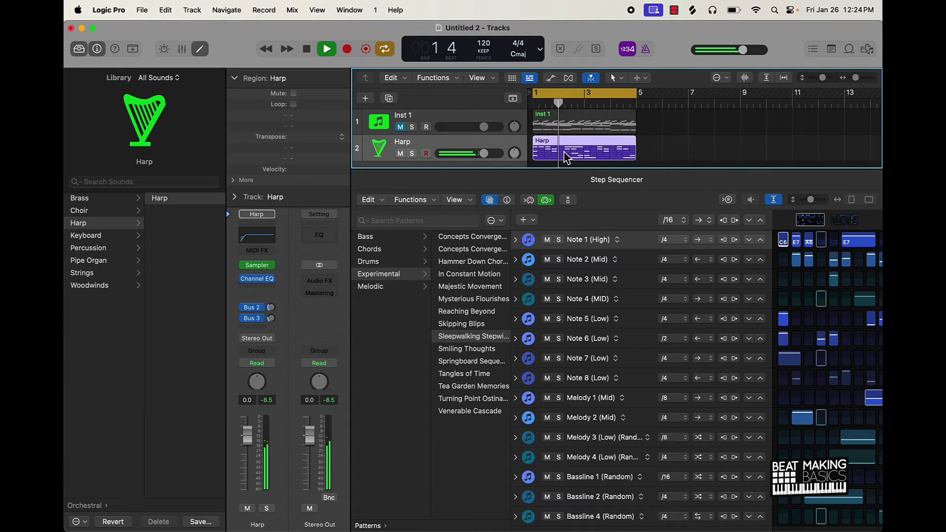
pyautogui.click(203, 49)
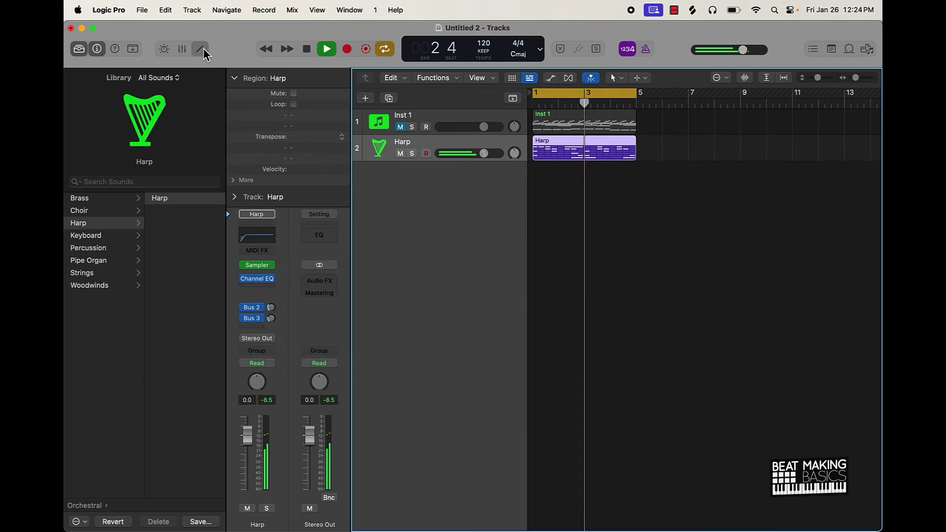
pyautogui.click(203, 49)
pyautogui.click(82, 52)
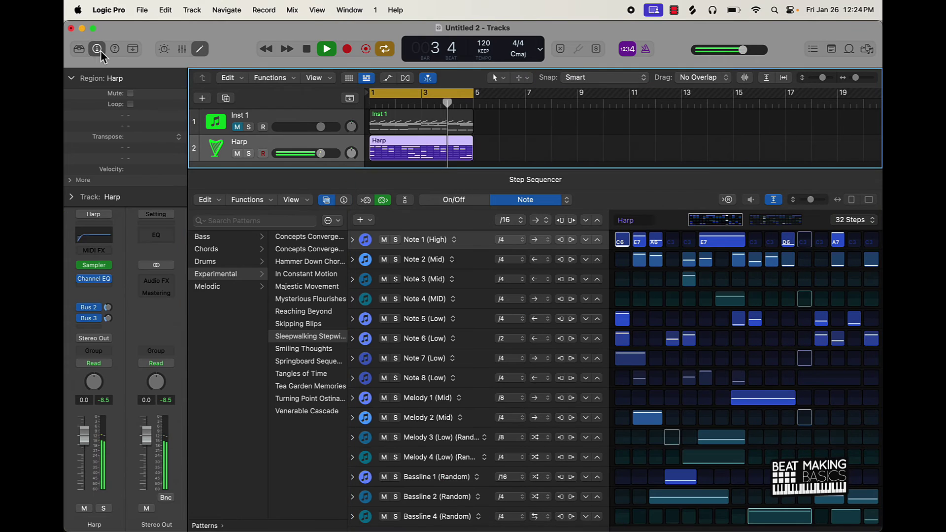
# - Close the Inspector and audition the Experimental patterns Skipping Blips and Tangles of Time in the Harp region
pyautogui.click(99, 49)
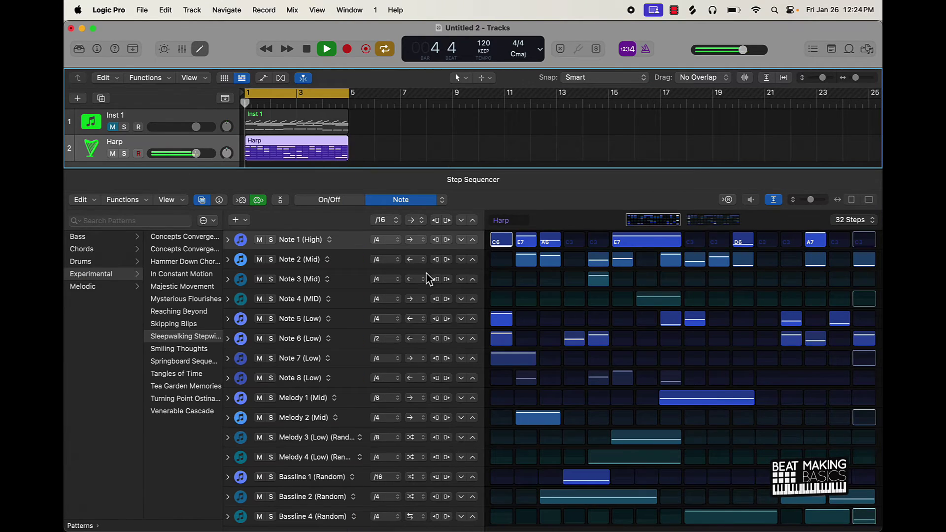
pyautogui.press('space')
pyautogui.click(192, 328)
pyautogui.press('space')
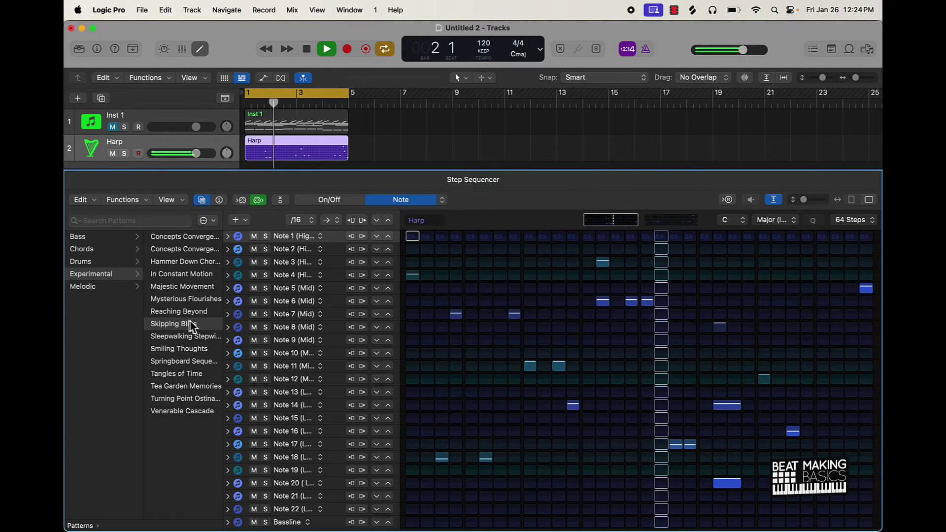
pyautogui.click(183, 374)
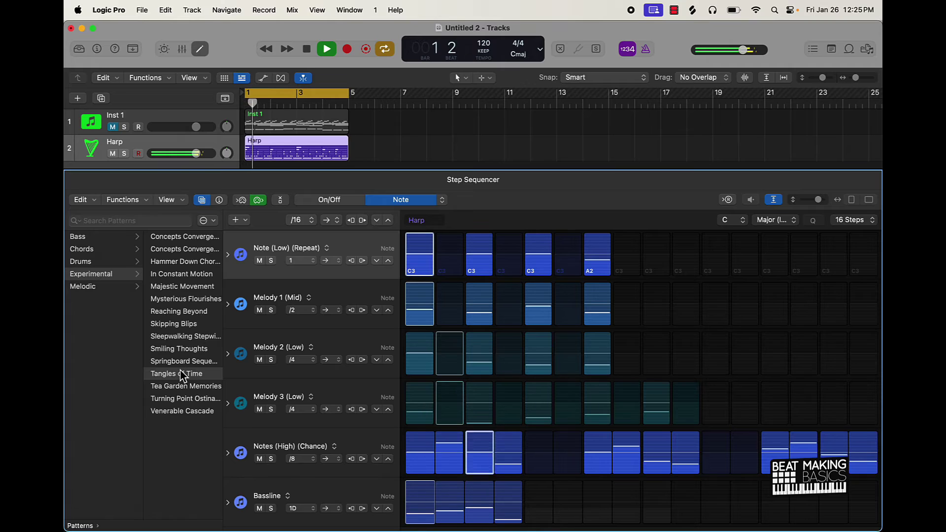
pyautogui.press('space')
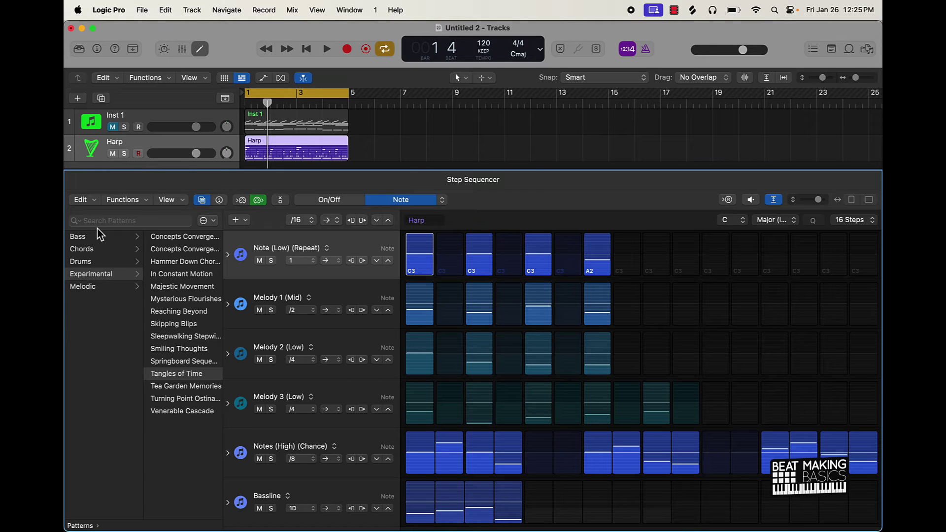
# - Load the Melodic pattern Cycling Thoughts into the Harp region and hide the pattern browser
pyautogui.click(105, 288)
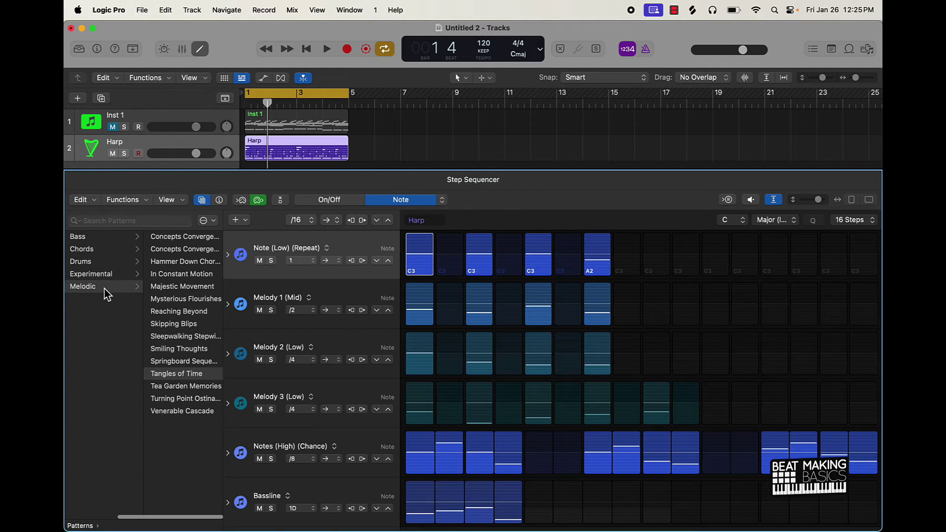
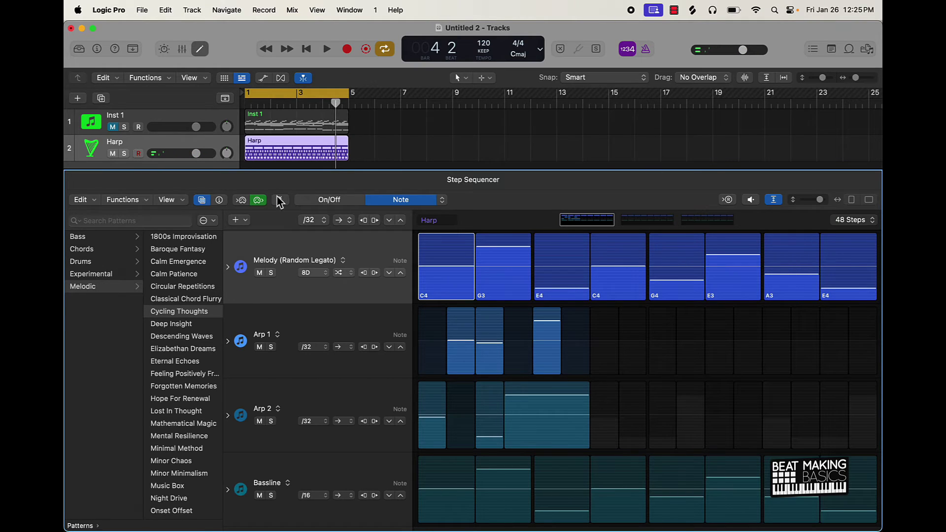
pyautogui.click(203, 201)
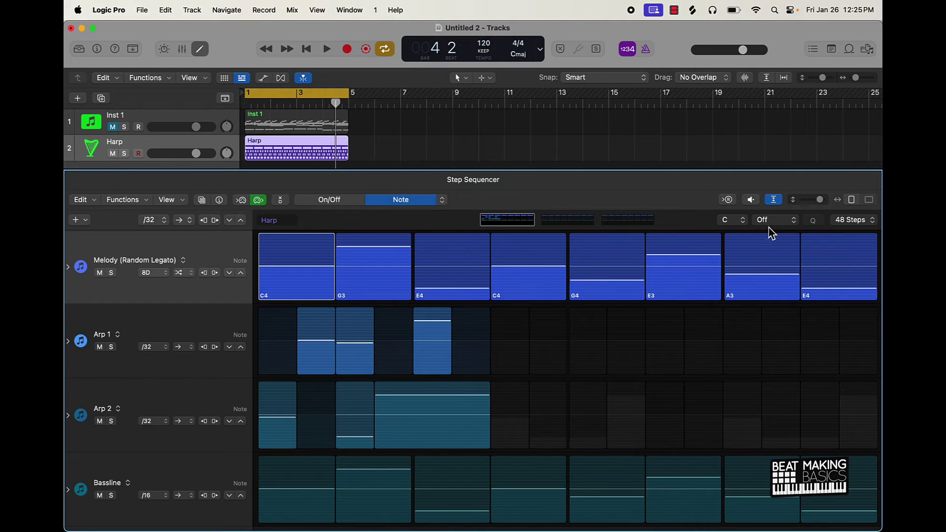
# - Transpose the Cycling Thoughts pattern to the key of C#, play it, and switch the key to D during playback
pyautogui.click(739, 227)
pyautogui.click(735, 233)
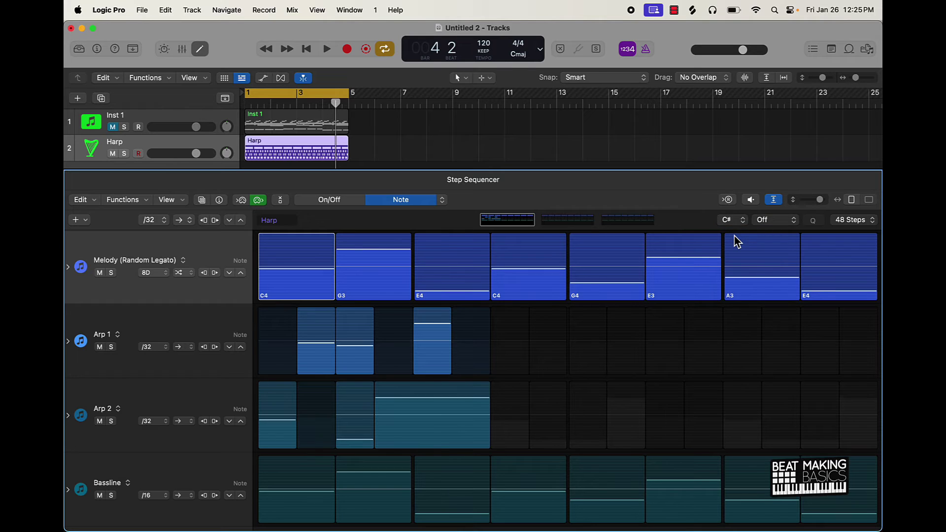
pyautogui.press('space')
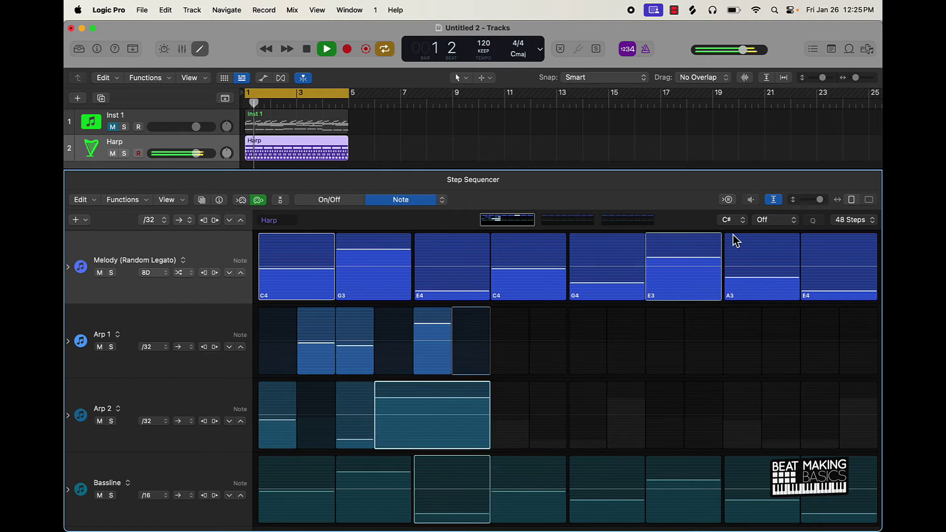
pyautogui.click(733, 223)
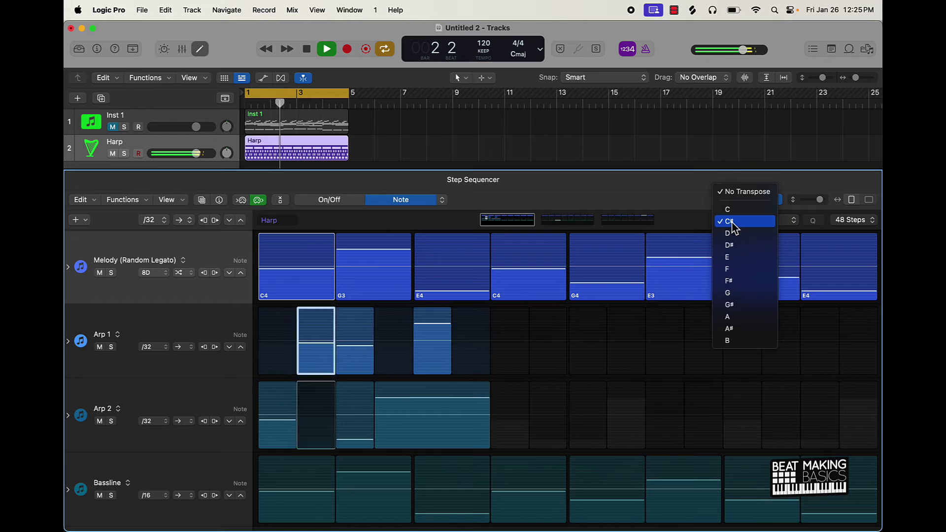
pyautogui.click(735, 238)
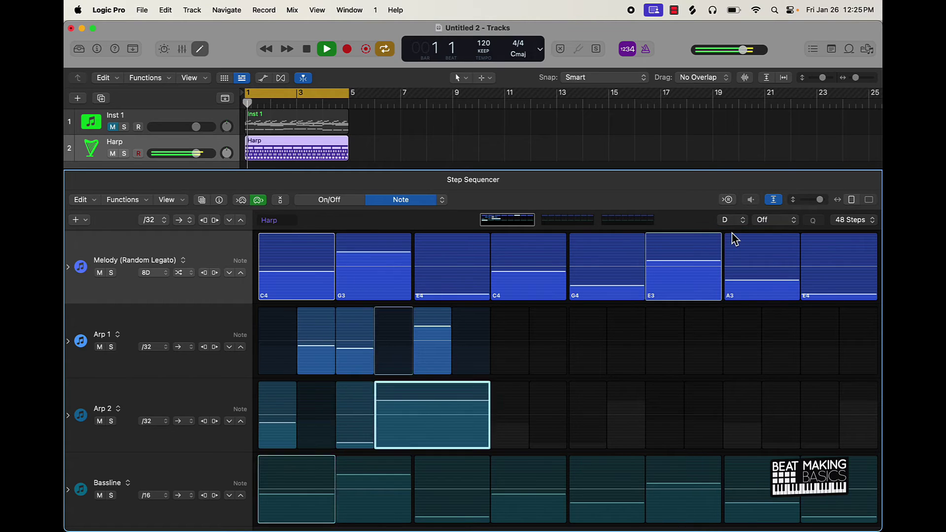
pyautogui.press('space')
# - Set the pattern's scale to Natural Minor (Aeolian) and audition it, changing the key to D# during playback
pyautogui.click(769, 221)
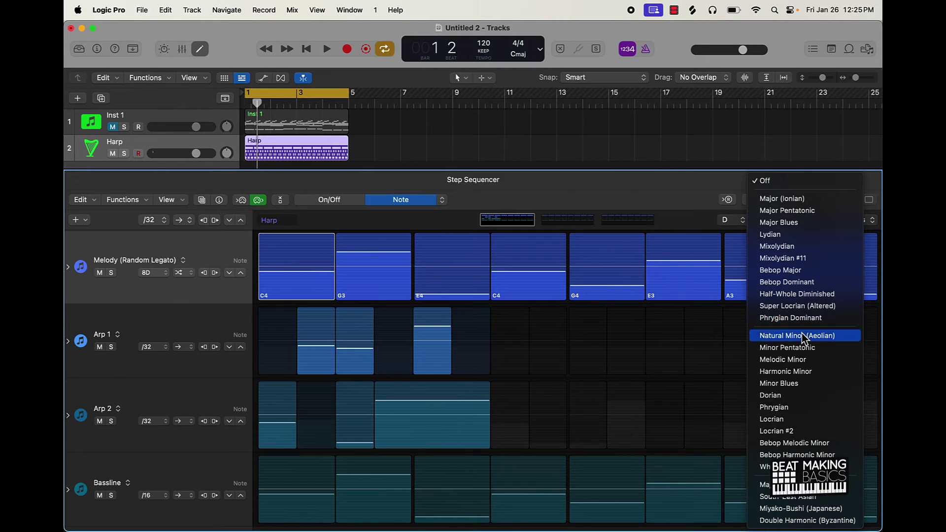
pyautogui.click(798, 334)
pyautogui.press('space')
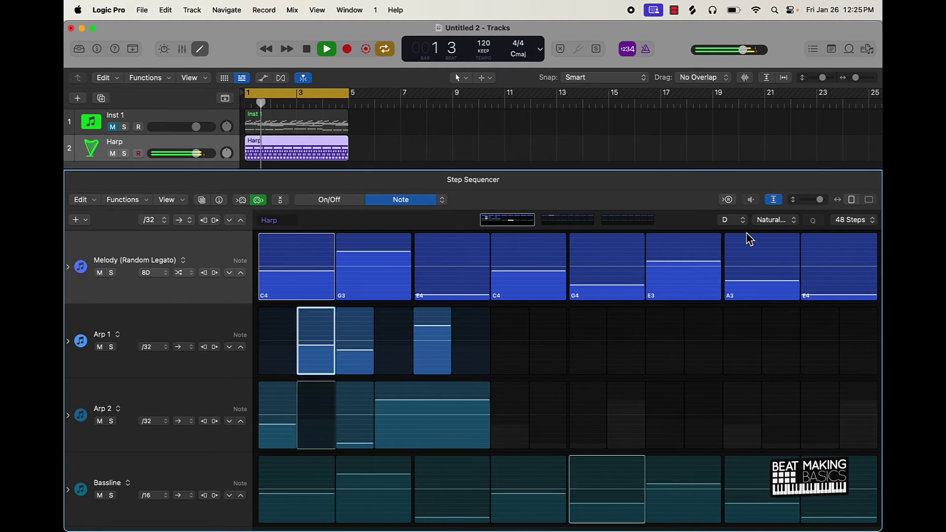
pyautogui.click(743, 220)
pyautogui.click(737, 244)
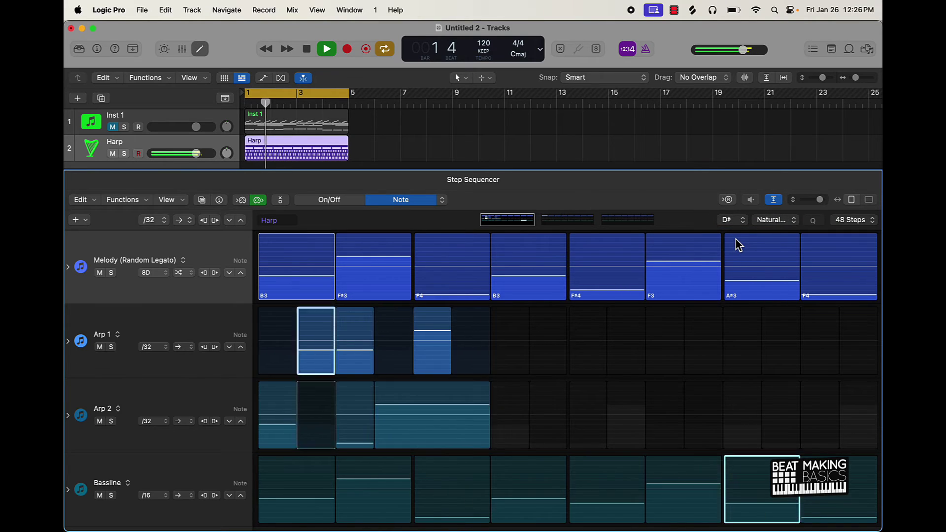
pyautogui.press('space')
# - Set the Harp pattern's key to G, play it back, and close the Step Sequencer
pyautogui.click(733, 220)
pyautogui.click(738, 269)
pyautogui.press('space')
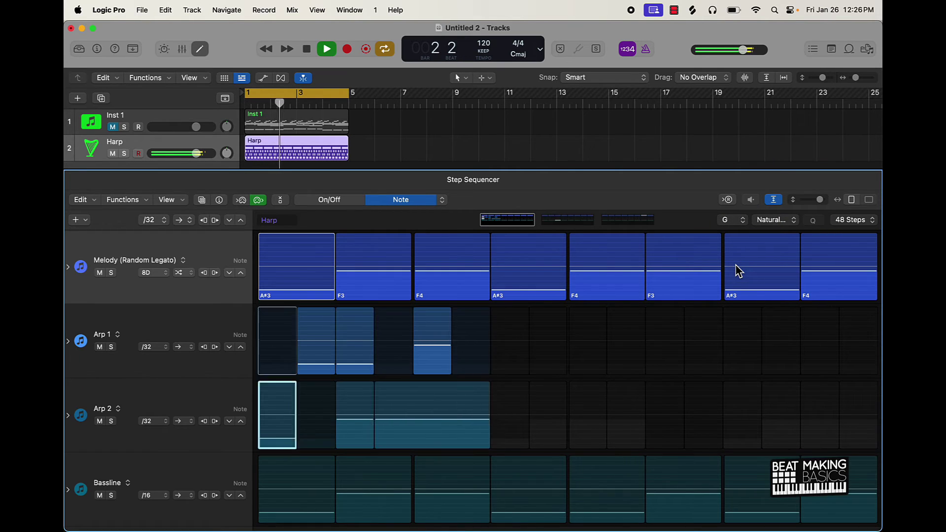
pyautogui.press('space')
pyautogui.click(393, 156)
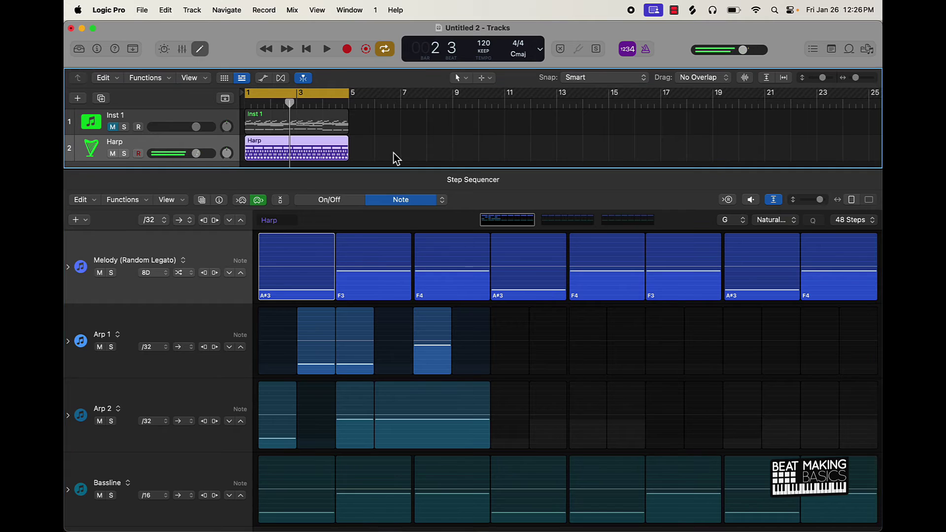
pyautogui.click(198, 48)
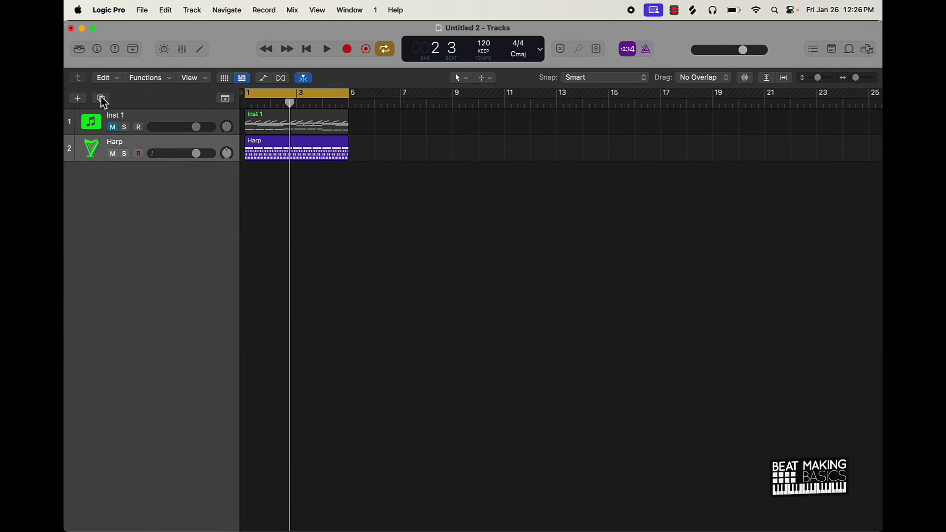
# - Add a software instrument MIDI track and load the Synthesizer lead Analog Funk onto it from the Library
pyautogui.click(78, 99)
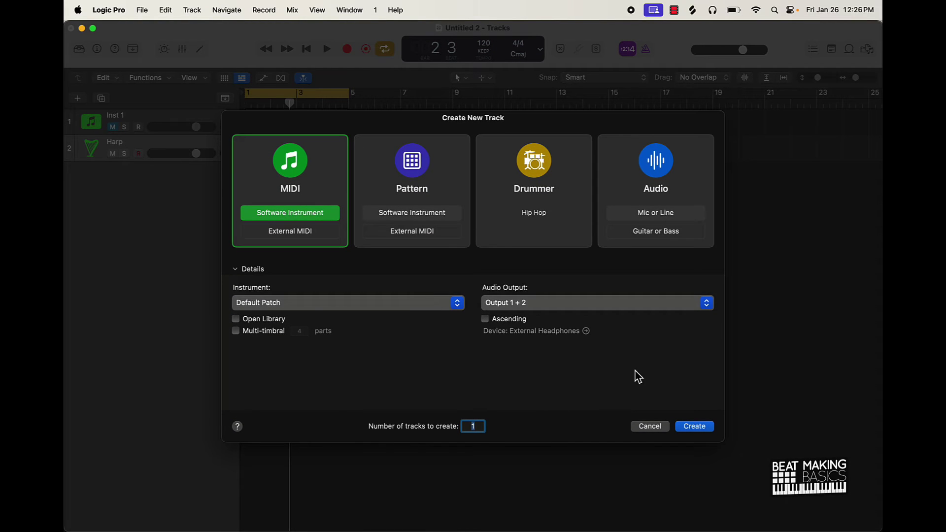
pyautogui.click(691, 427)
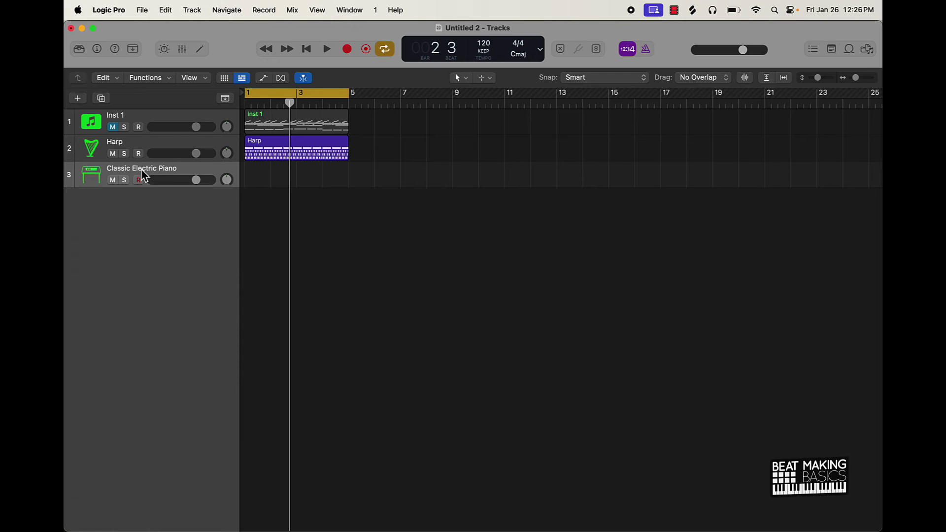
pyautogui.click(79, 49)
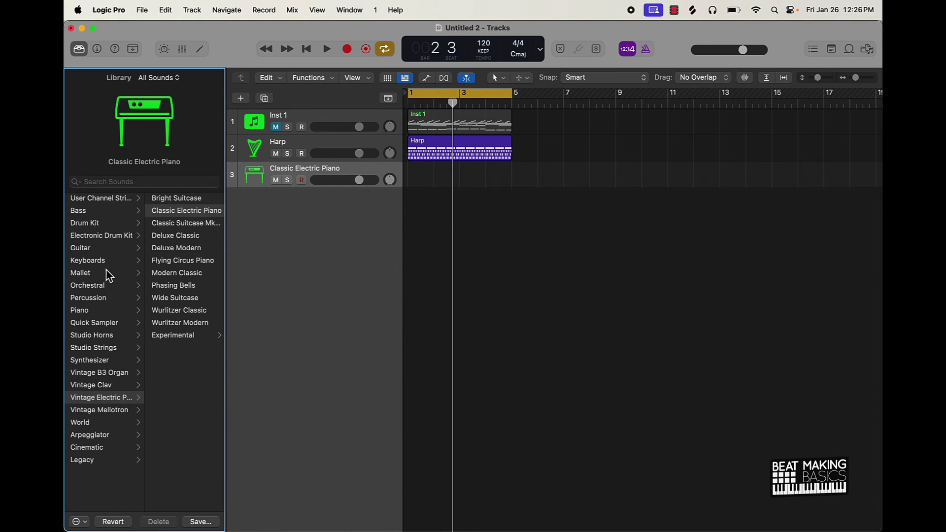
pyautogui.click(104, 361)
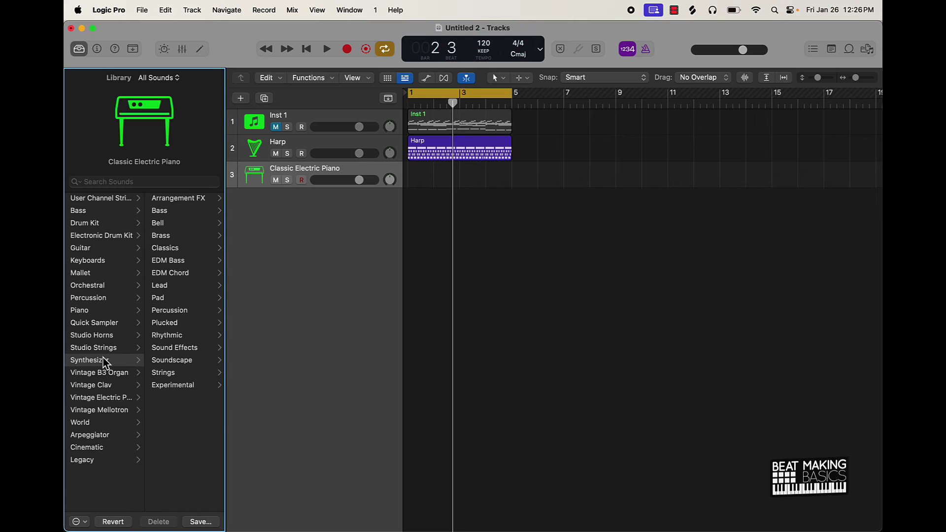
pyautogui.click(167, 290)
pyautogui.click(167, 337)
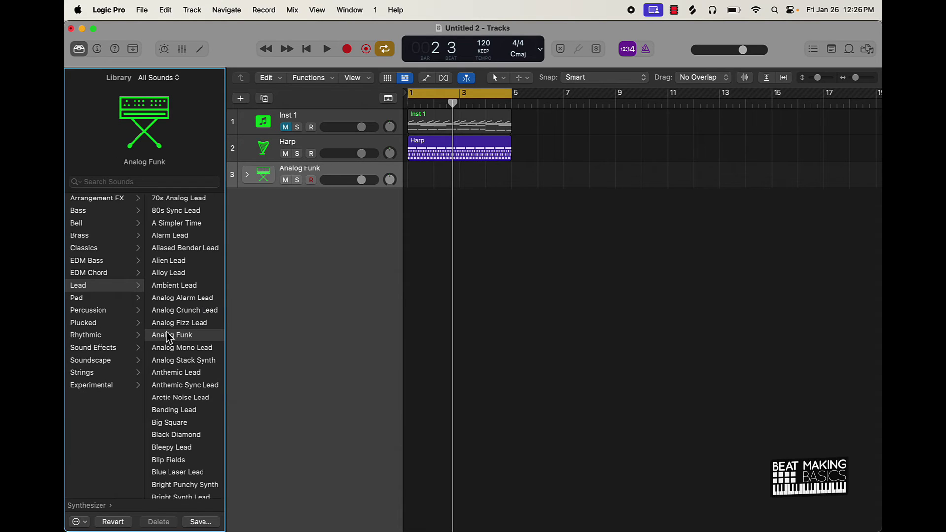
# - Open Musical Typing and play a few notes with the Analog Funk sound
pyautogui.press('super+k')
pyautogui.press('k')
pyautogui.press('a')
pyautogui.press('f')
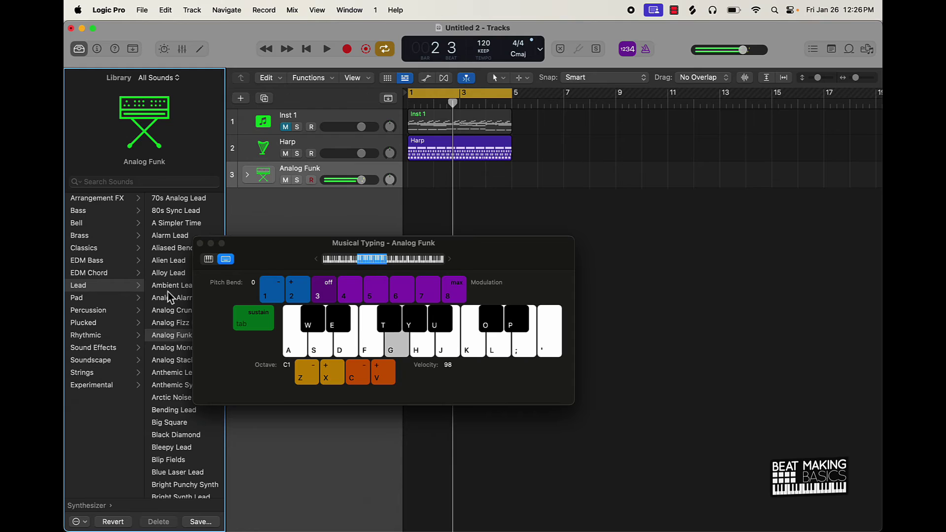
# - Load the Alien Lead sound onto the third track, test it with a few notes, and close Musical Typing
pyautogui.click(172, 266)
pyautogui.press('g')
pyautogui.press('a')
pyautogui.press('g')
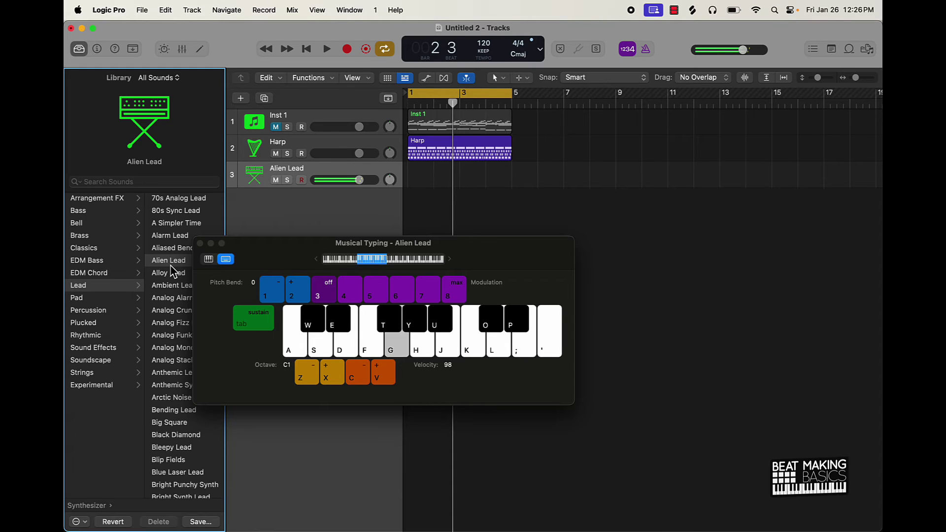
pyautogui.click(200, 242)
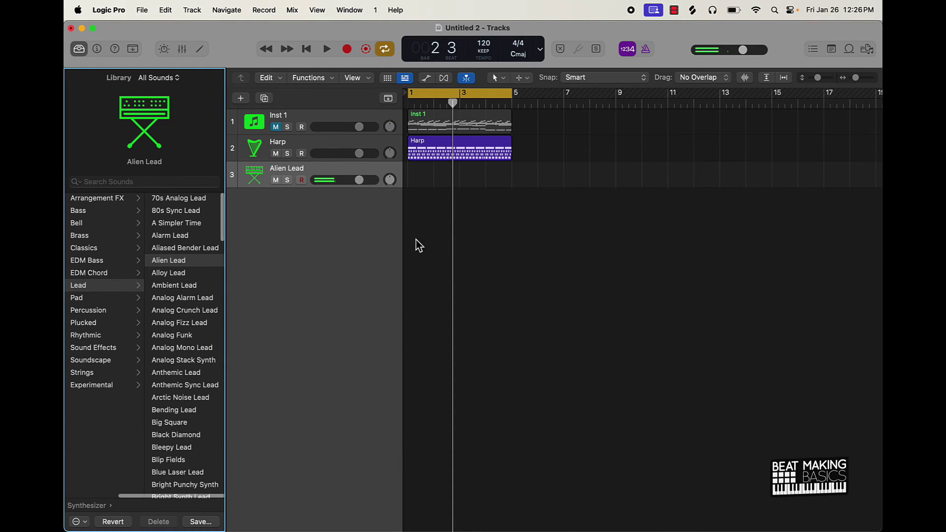
# - Mute the Harp track
pyautogui.rightClick(418, 177)
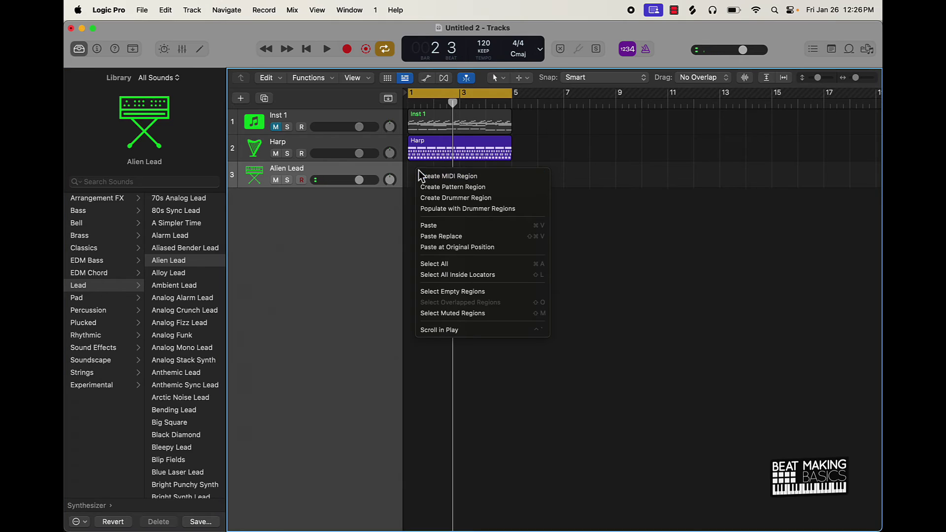
pyautogui.click(311, 148)
pyautogui.click(276, 153)
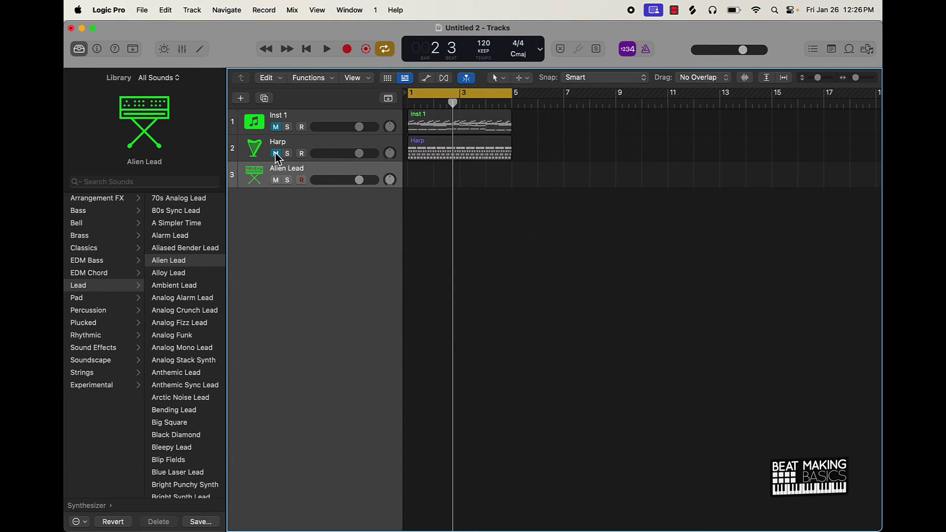
# - Create a pattern region at bar 1 on the Alien Lead track and close the Library
pyautogui.rightClick(428, 176)
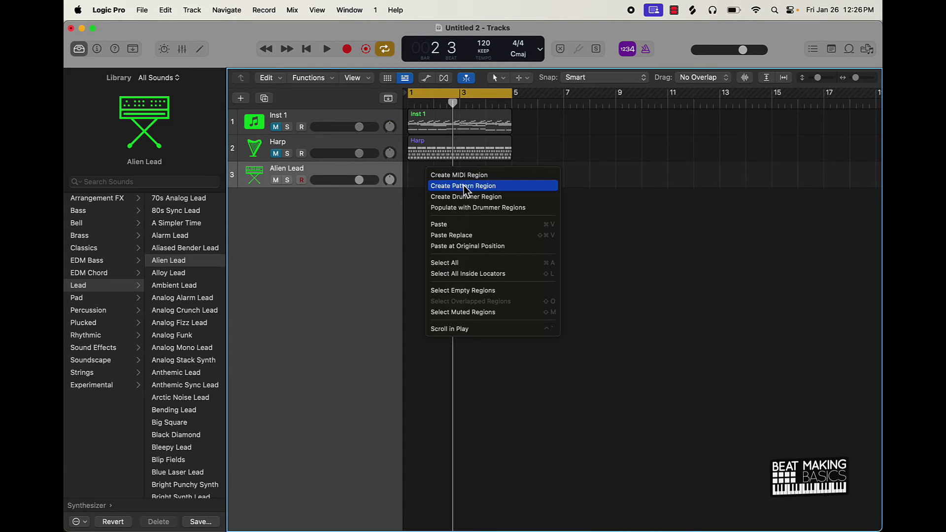
pyautogui.click(482, 187)
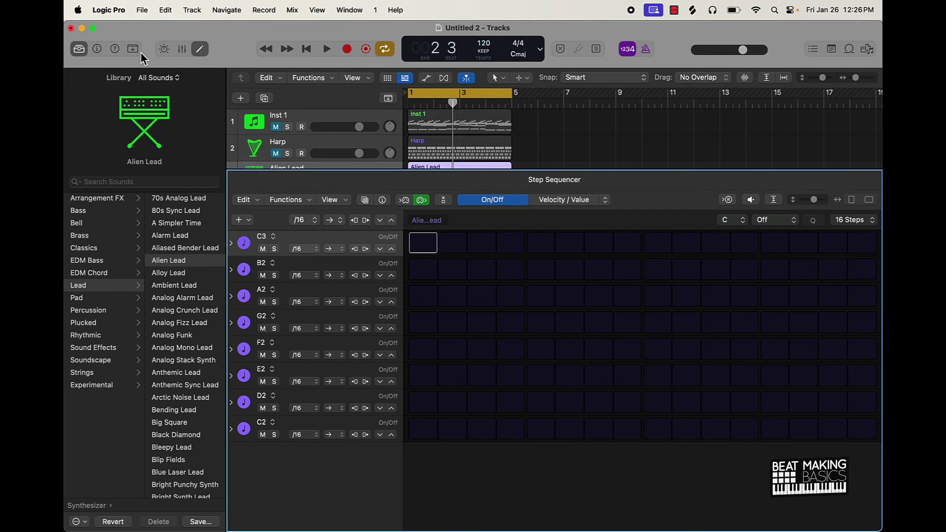
pyautogui.click(79, 48)
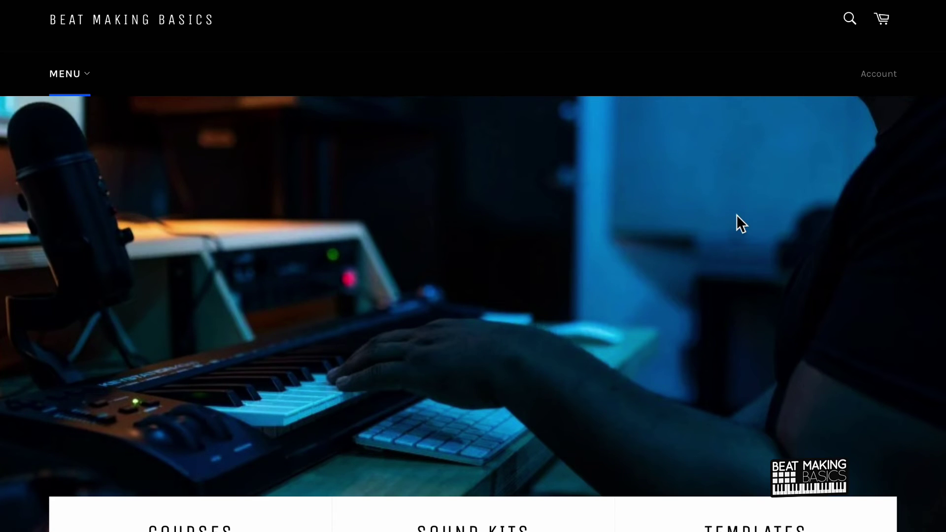
# - On the Beat Making Basics website, open the courses listing and view the Beat Making Master Bundle's second product image
pyautogui.scroll(-5, 736, 214)
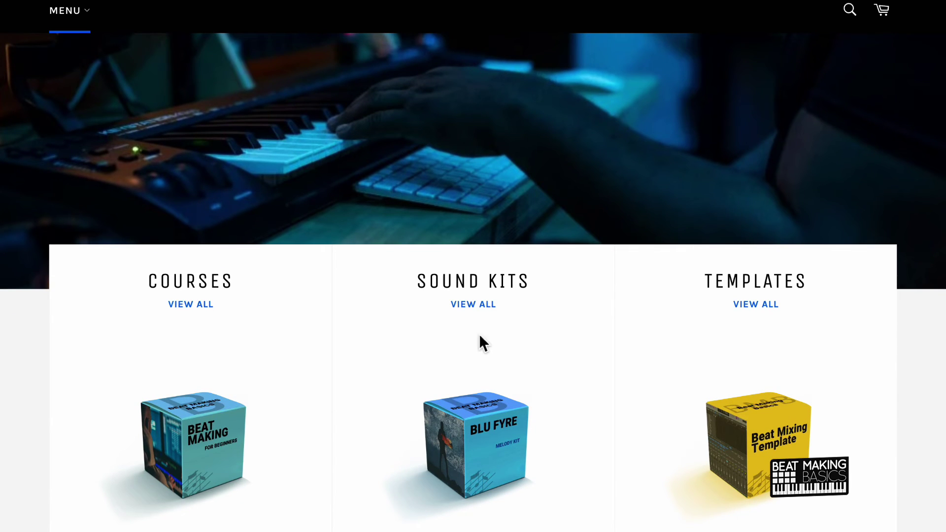
pyautogui.scroll(-2, 711, 309)
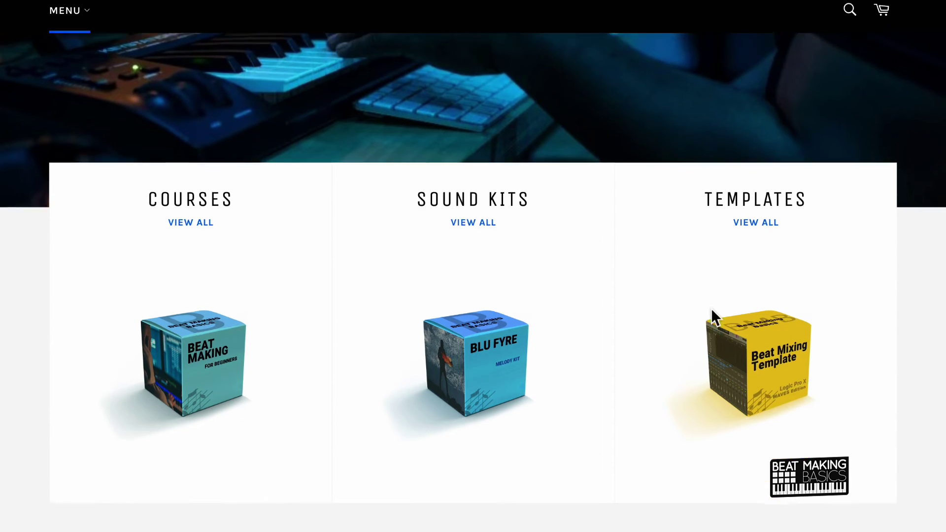
pyautogui.click(205, 357)
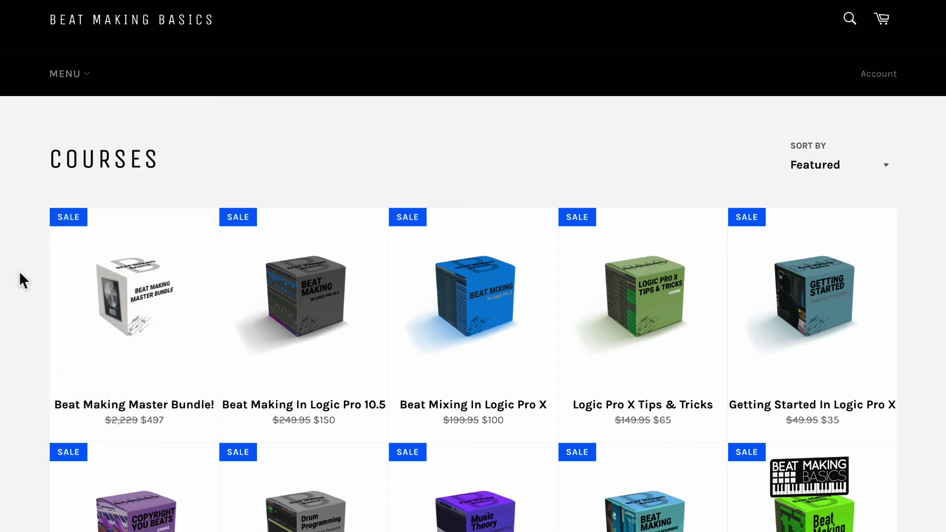
pyautogui.click(159, 265)
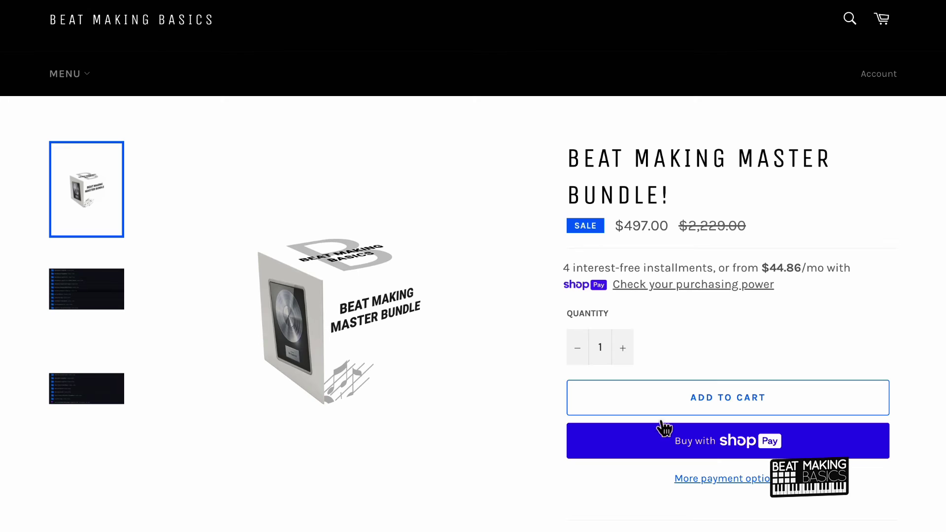
pyautogui.click(127, 306)
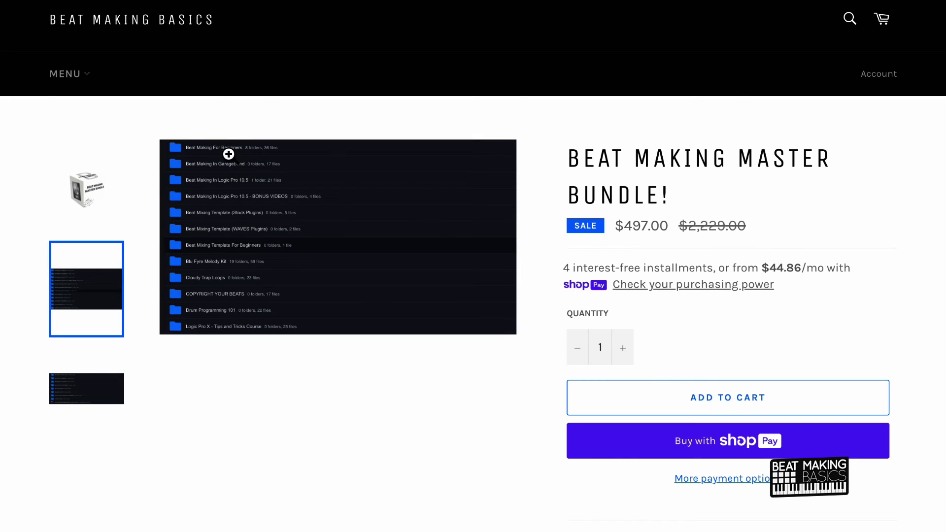
# - View the Beat Making Master Bundle's third product image and read through the list of included courses
pyautogui.click(105, 400)
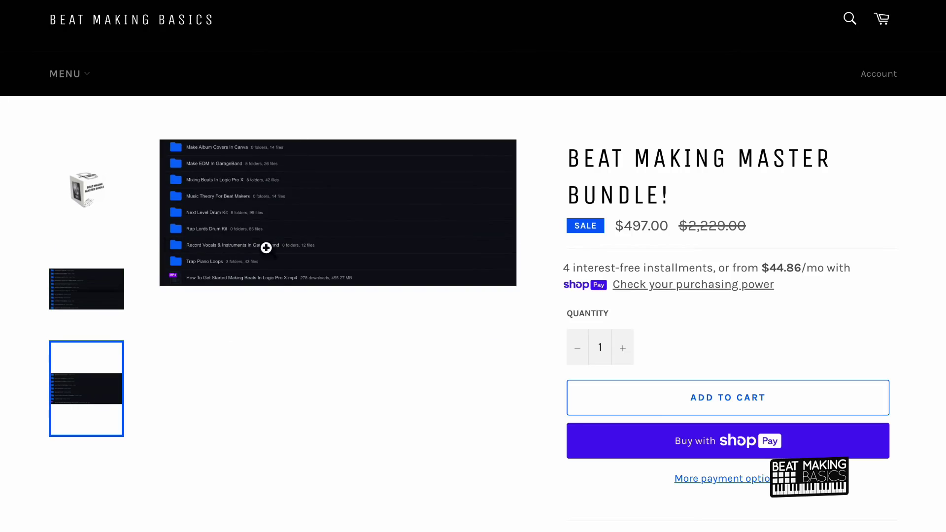
pyautogui.scroll(-2, 398, 419)
pyautogui.scroll(-20, 396, 411)
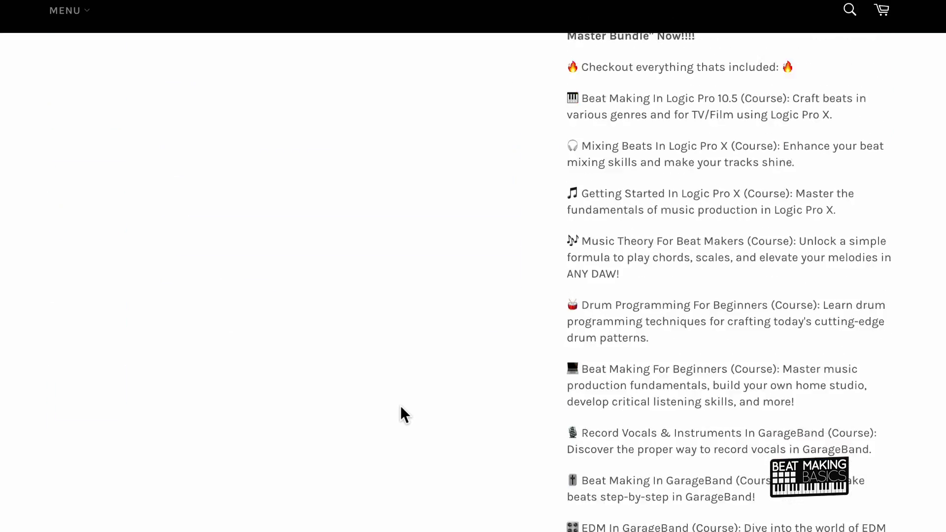
pyautogui.scroll(-10, 401, 407)
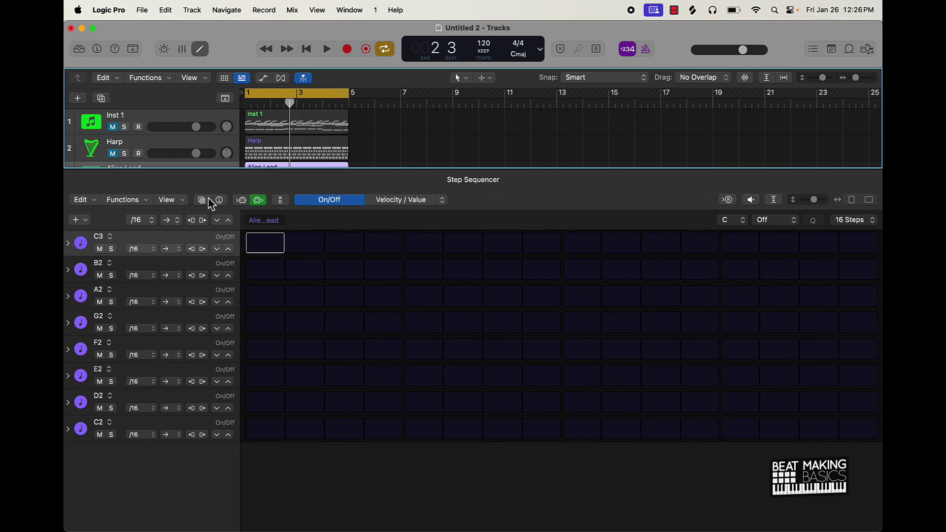
# - Switch to Logic Pro, show the Step Sequencer's pattern browser and open the Minor scale templates
pyautogui.click(206, 200)
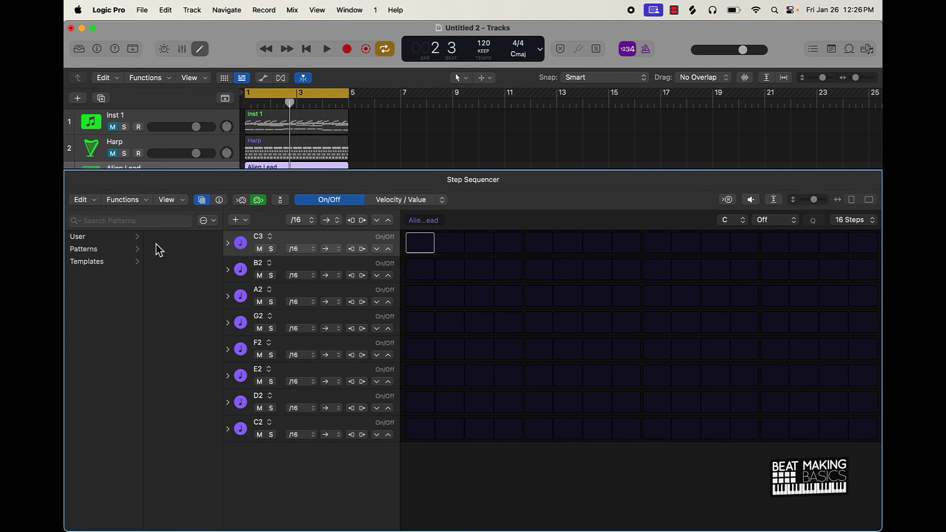
pyautogui.click(92, 249)
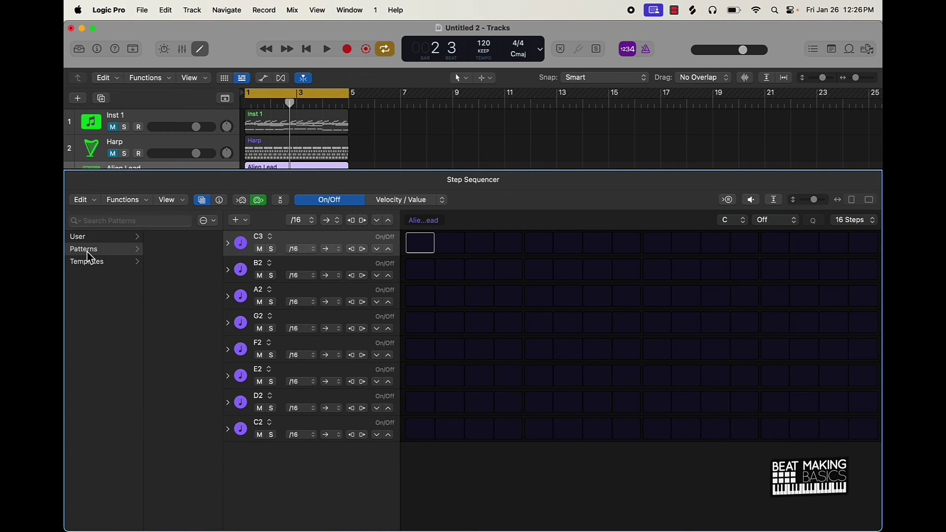
pyautogui.click(108, 265)
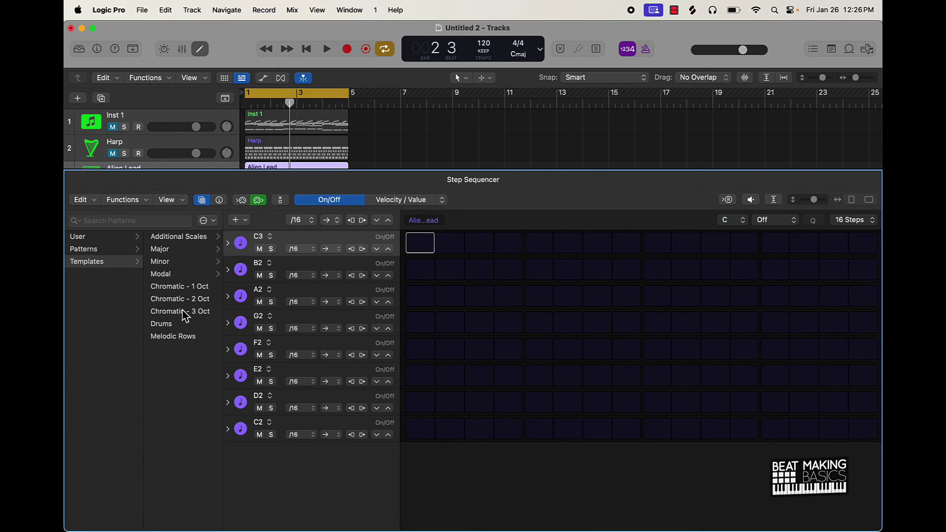
pyautogui.click(170, 251)
pyautogui.click(117, 263)
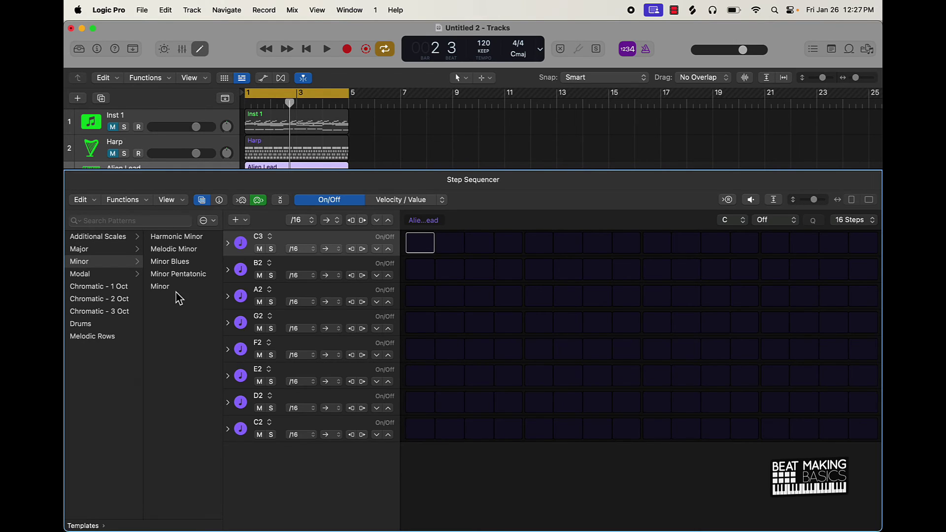
# - Try the Harmonic Minor, Melodic Minor, Minor Blues, Minor Pentatonic and Minor templates on the Alien Lead pattern
pyautogui.click(184, 238)
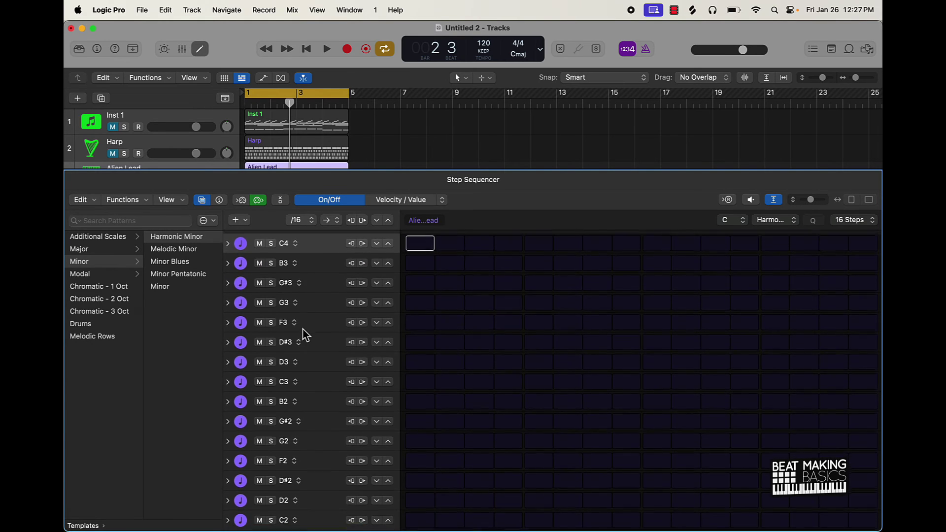
pyautogui.click(167, 249)
pyautogui.click(185, 264)
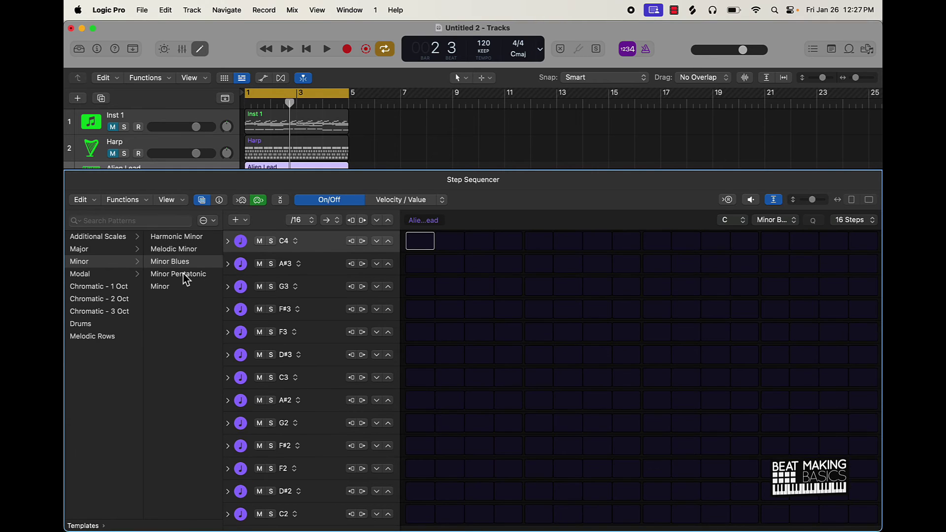
pyautogui.click(186, 277)
pyautogui.click(162, 289)
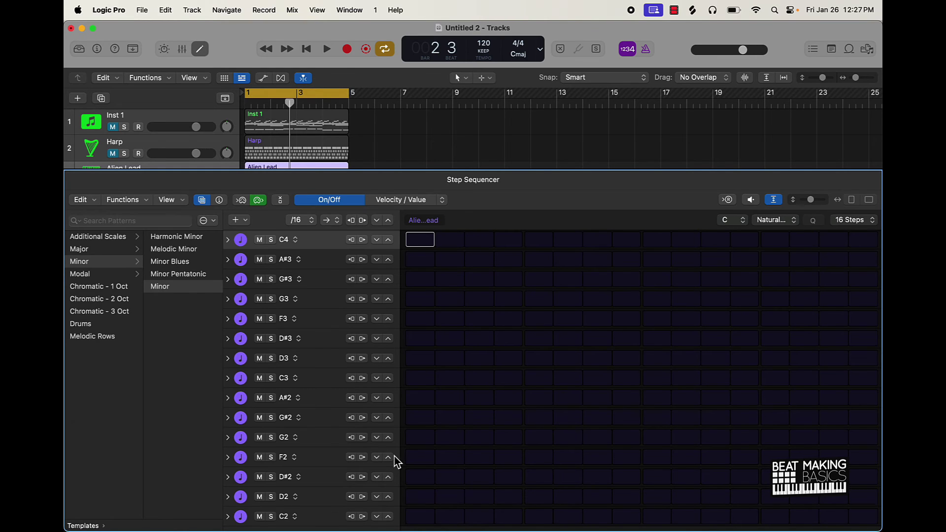
pyautogui.scroll(-1, 515, 466)
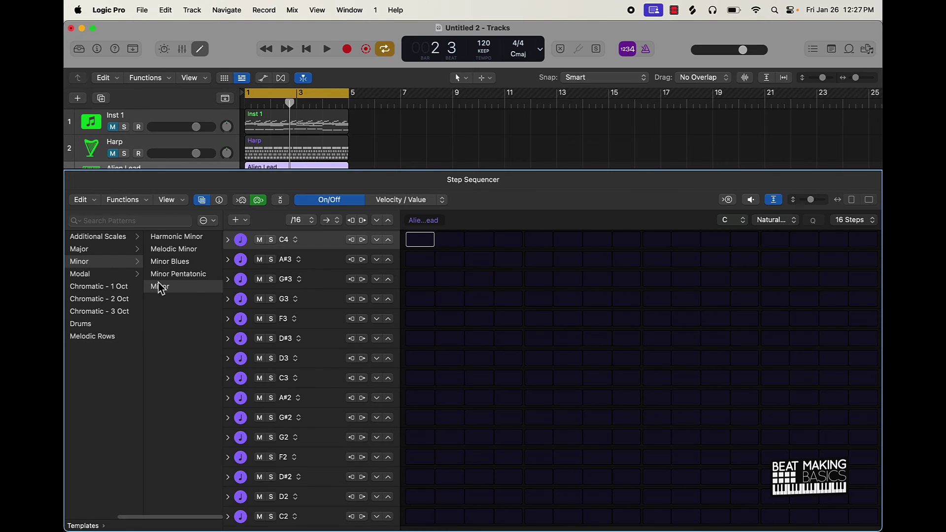
# - Look at the Modal templates and try the one-, two- and three-octave Chromatic templates on the Alien Lead pattern
pyautogui.click(96, 276)
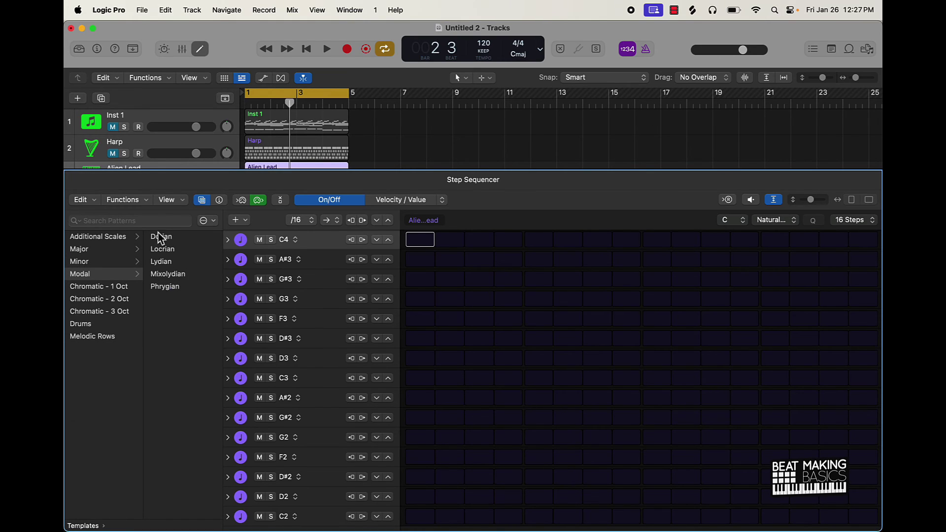
pyautogui.click(98, 289)
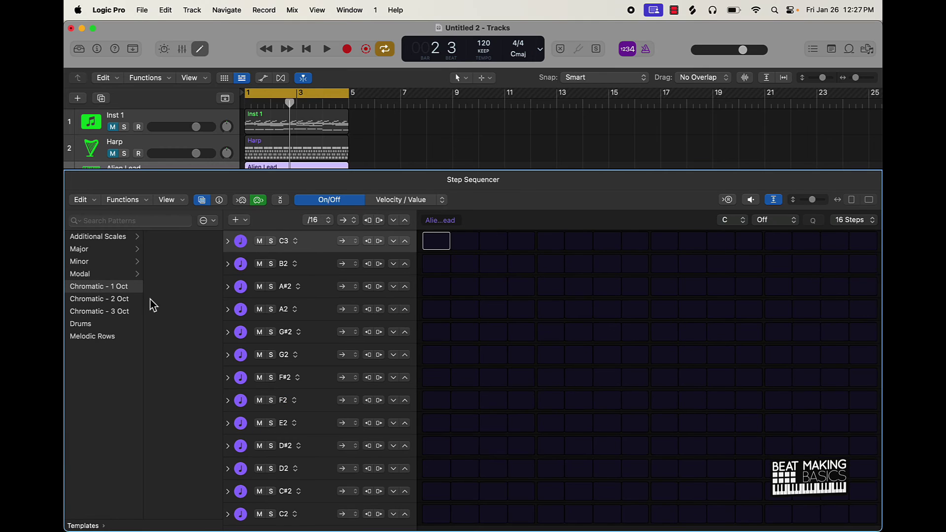
pyautogui.click(106, 299)
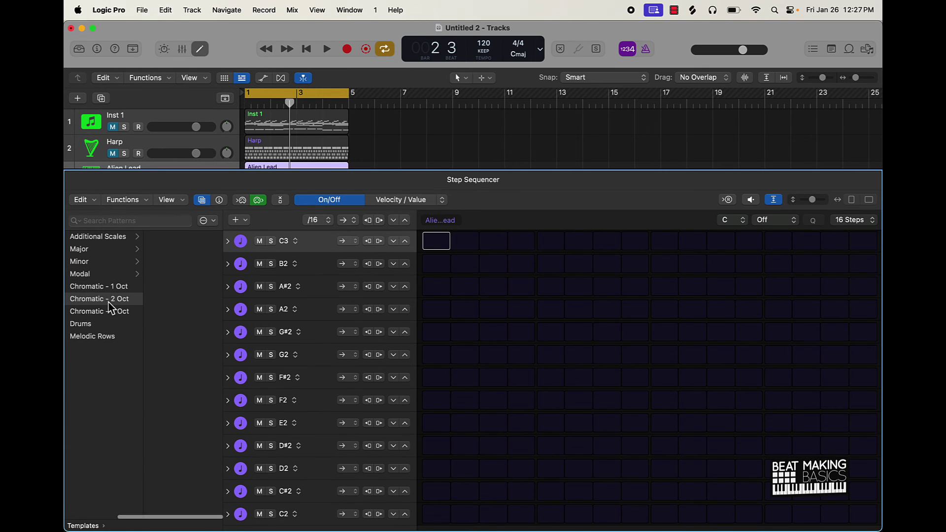
pyautogui.scroll(-1, 423, 333)
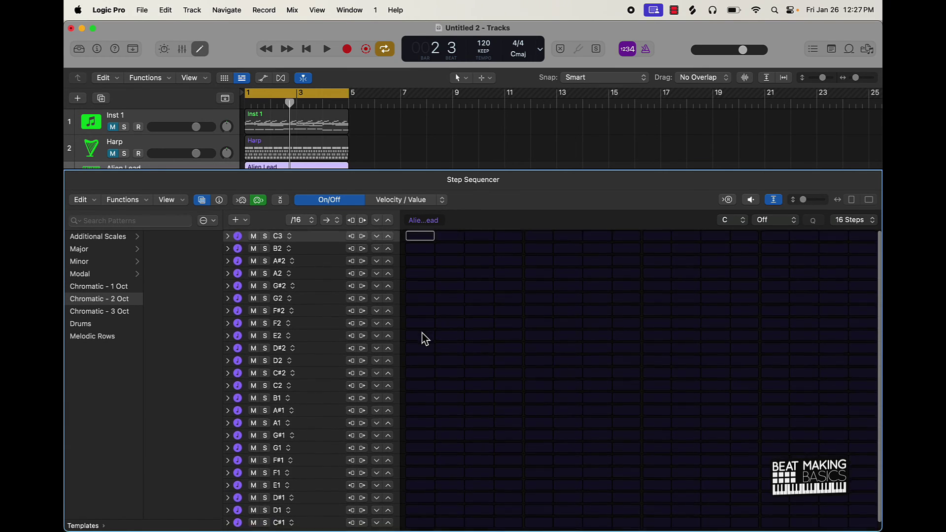
pyautogui.click(105, 311)
pyautogui.scroll(-5, 389, 348)
pyautogui.scroll(5, 389, 348)
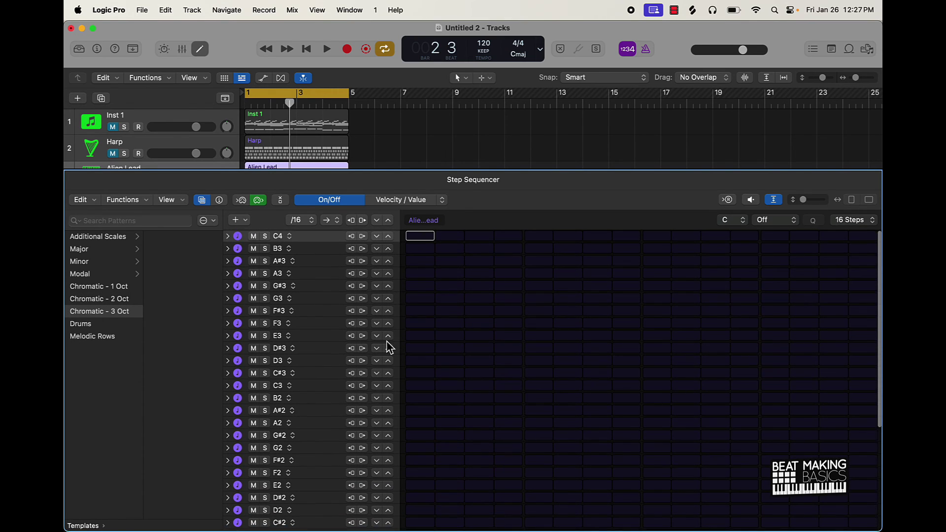
# - Try the Minor Blues template and the Chromatic - 2 Oct template again on the Alien Lead pattern
pyautogui.click(108, 262)
pyautogui.click(185, 266)
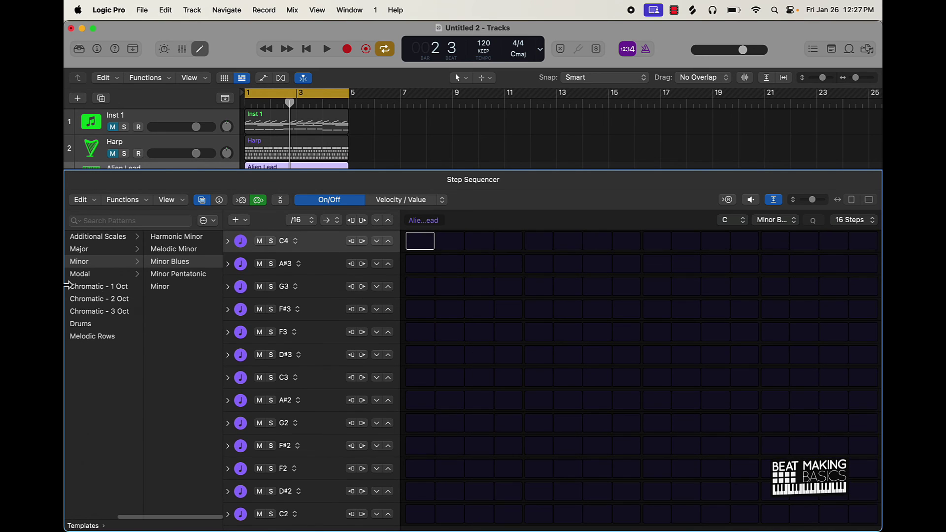
pyautogui.click(121, 300)
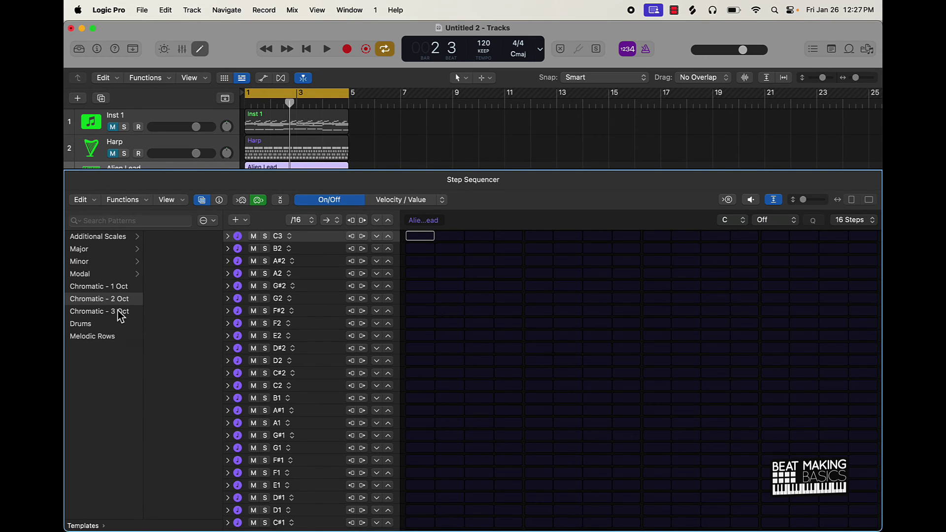
# - Apply the Melodic Rows template to the Alien Lead pattern, then close the pattern browser and the Step Sequencer
pyautogui.click(99, 337)
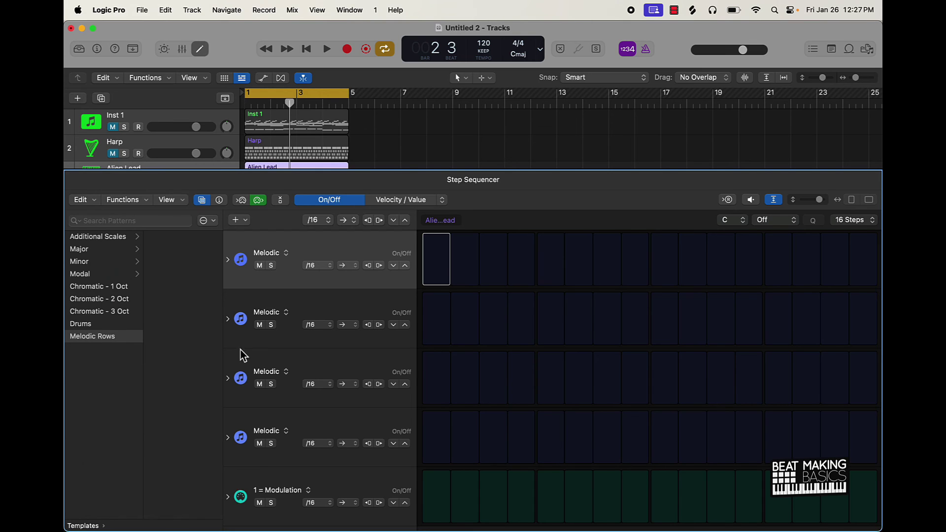
pyautogui.click(202, 199)
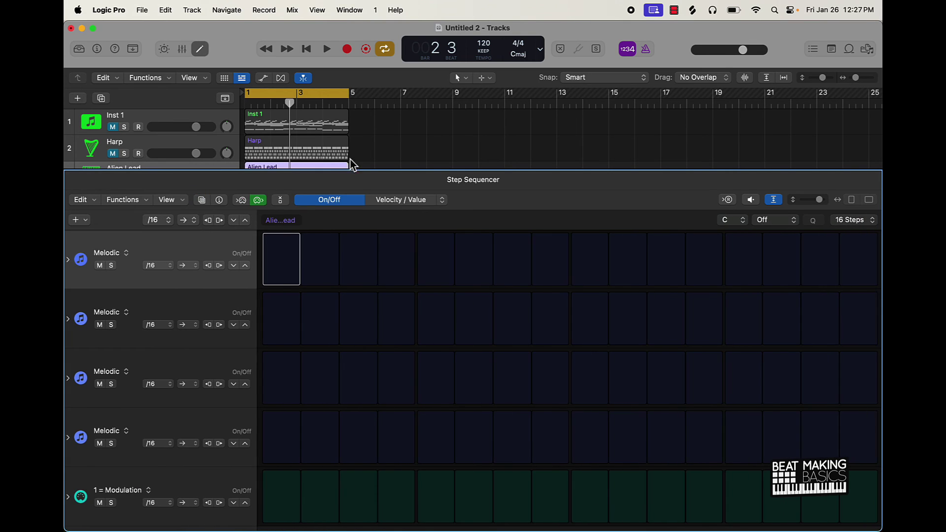
pyautogui.click(205, 49)
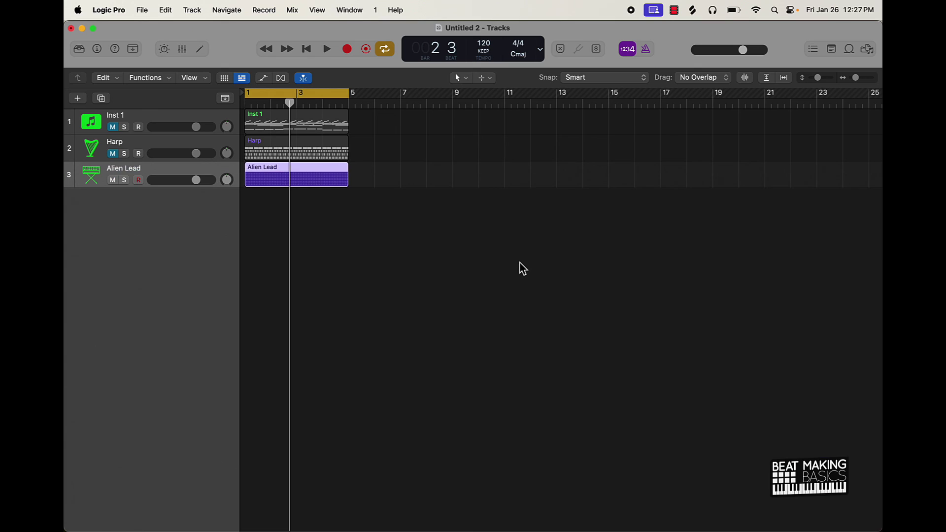